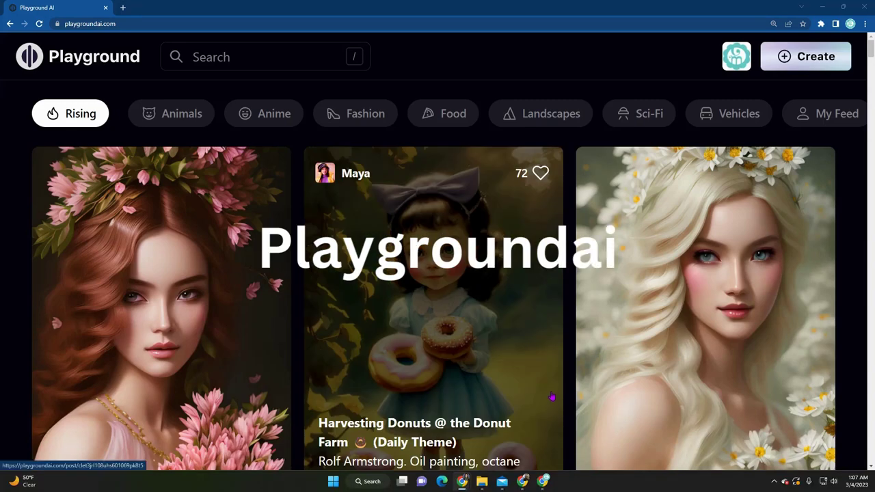
# Browse the community gallery, then go to the image creation page with default settings.
pyautogui.scroll(-1, 565, 338)
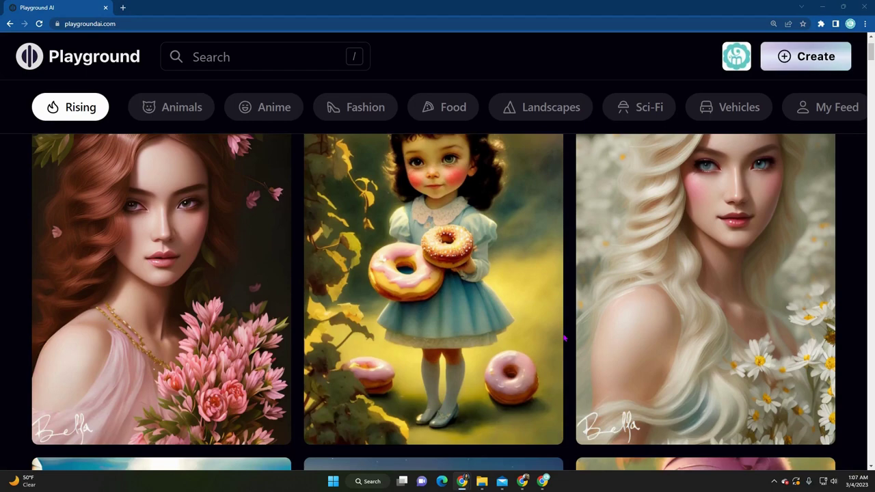
pyautogui.scroll(-5, 565, 337)
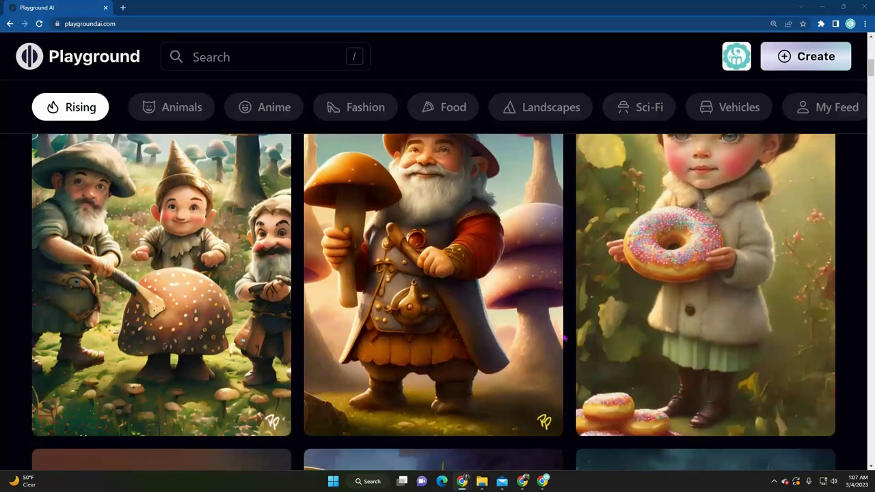
pyautogui.scroll(-6, 565, 338)
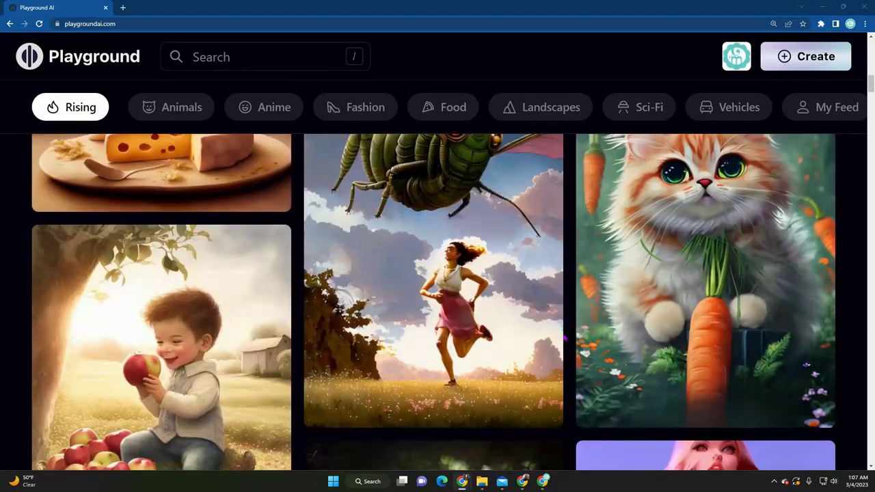
pyautogui.scroll(-2, 565, 336)
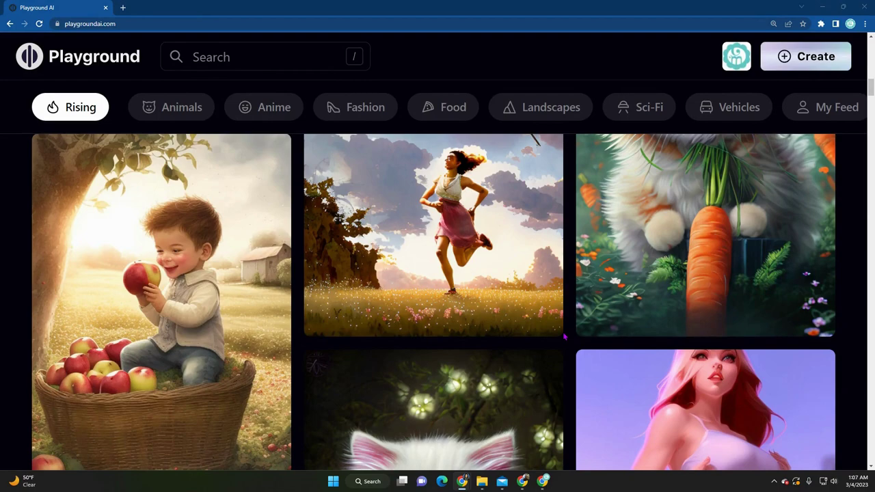
pyautogui.scroll(-3, 565, 337)
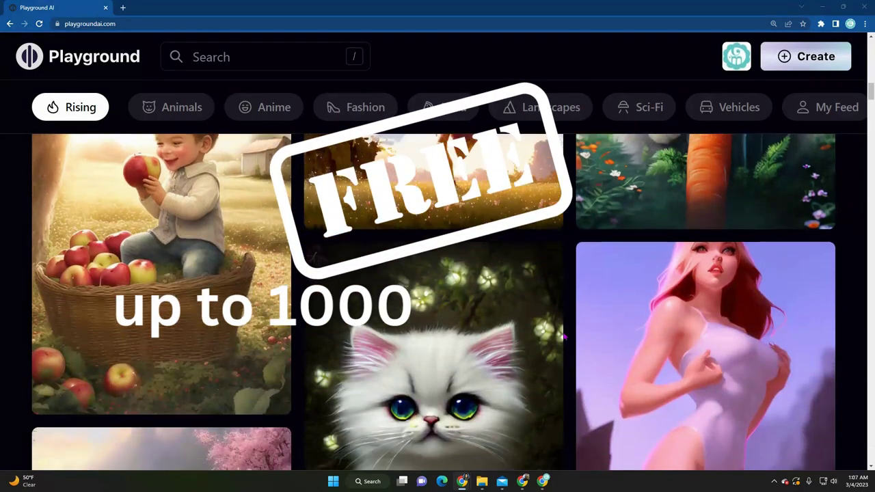
pyautogui.scroll(-6, 565, 337)
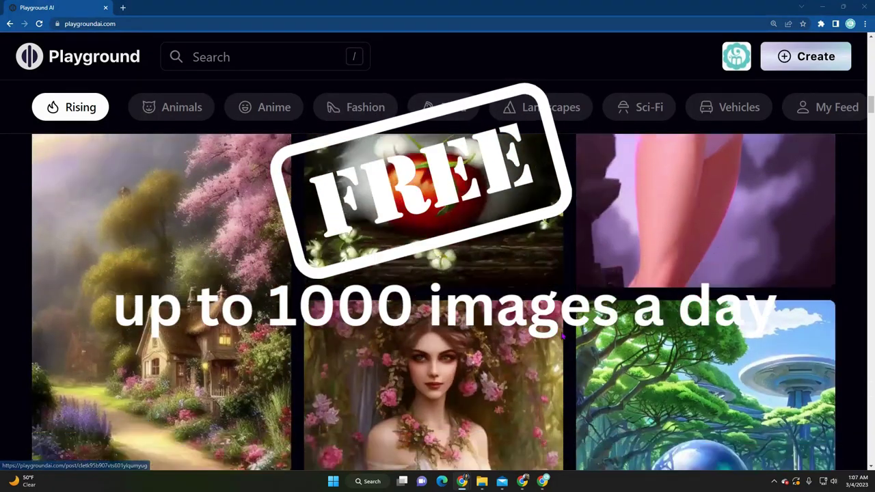
pyautogui.scroll(-3, 562, 335)
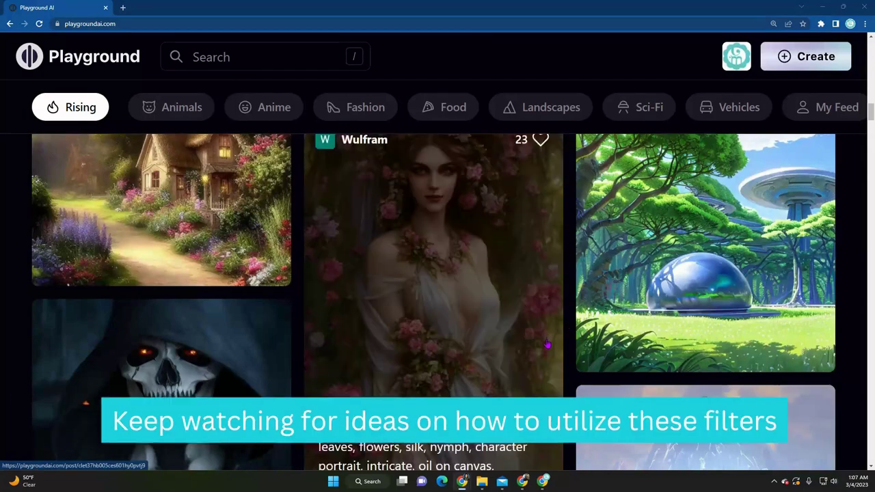
pyautogui.scroll(-10, 547, 345)
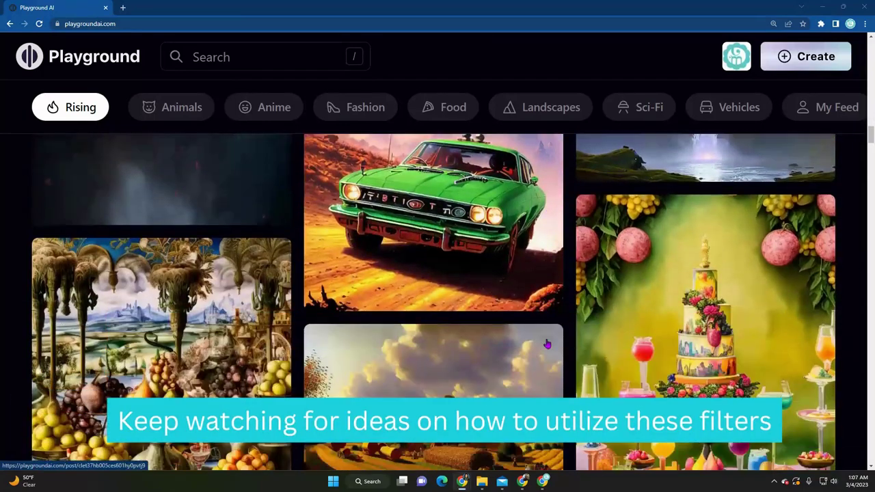
pyautogui.scroll(-4, 547, 344)
pyautogui.scroll(-5, 547, 344)
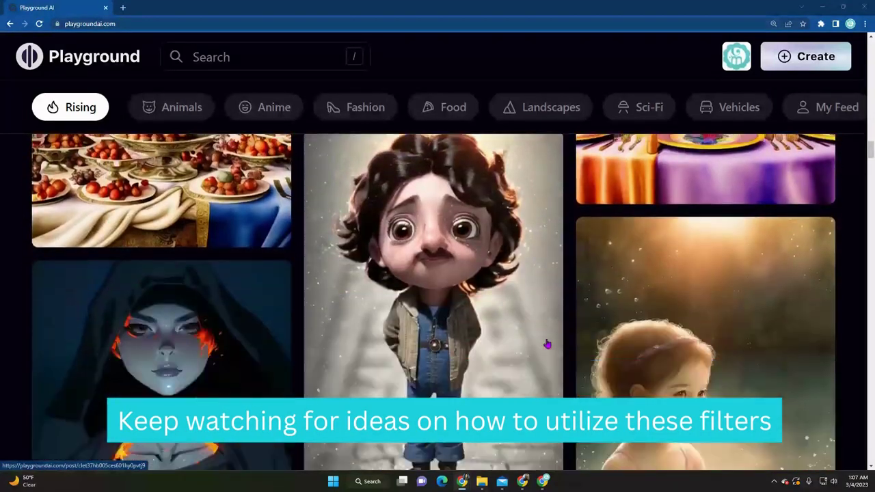
pyautogui.scroll(-2, 547, 344)
pyautogui.scroll(-5, 547, 344)
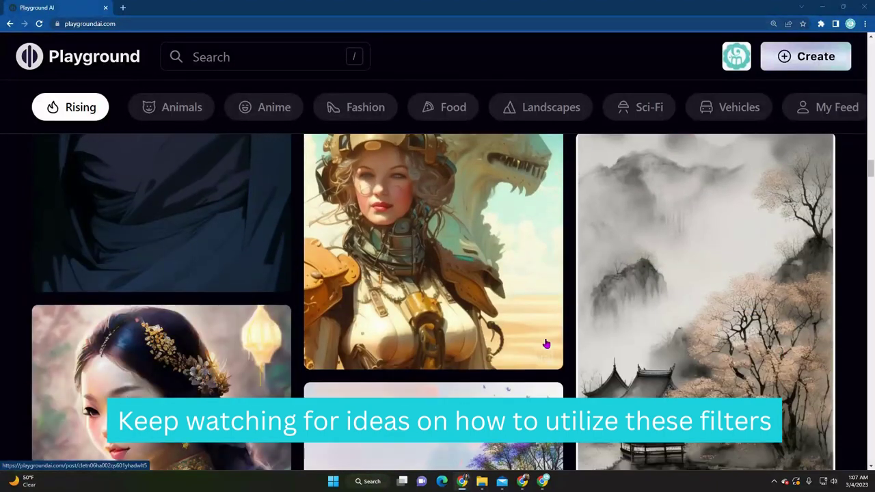
pyautogui.scroll(-4, 547, 344)
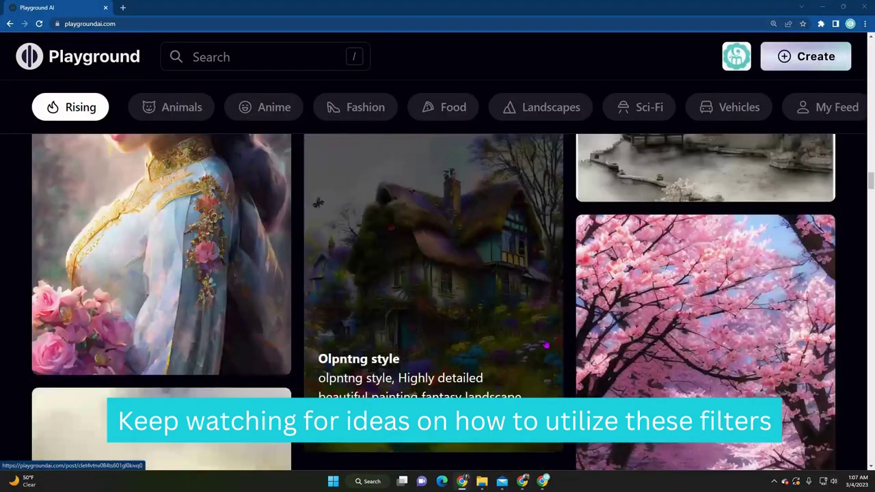
pyautogui.scroll(-1, 546, 345)
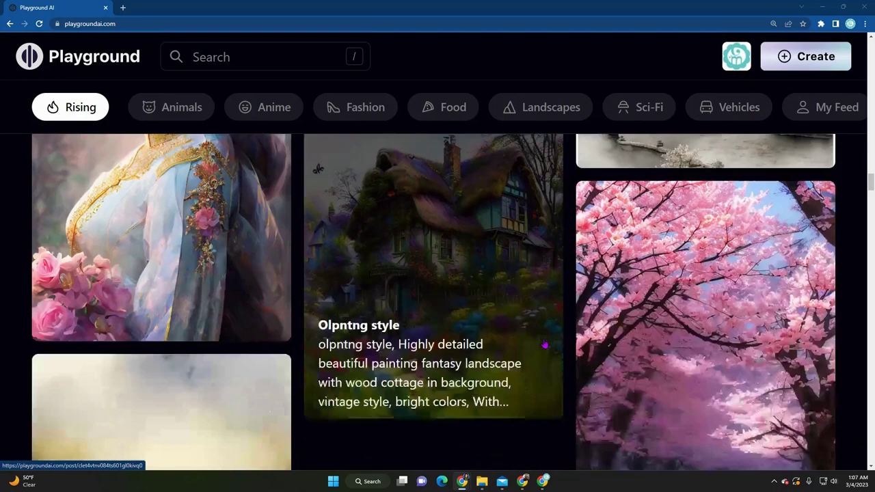
pyautogui.scroll(-2, 545, 344)
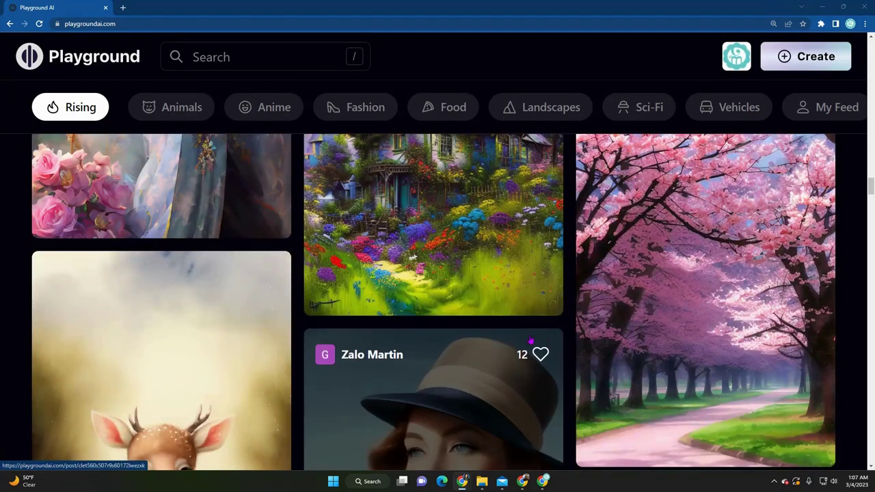
pyautogui.scroll(-4, 540, 342)
pyautogui.scroll(1, 530, 340)
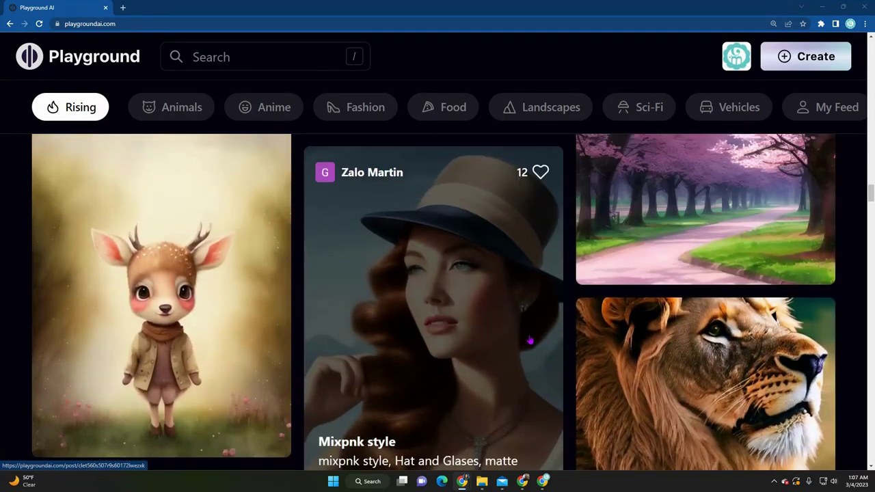
pyautogui.scroll(-1, 209, 303)
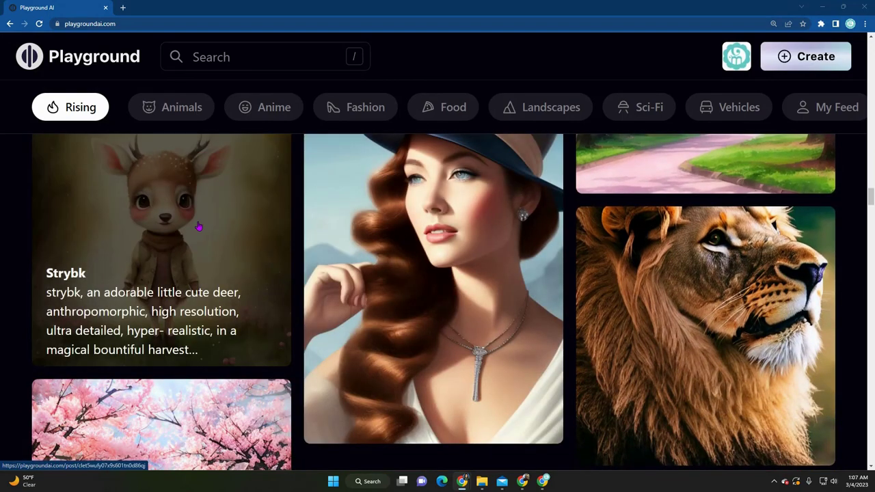
pyautogui.scroll(1, 411, 296)
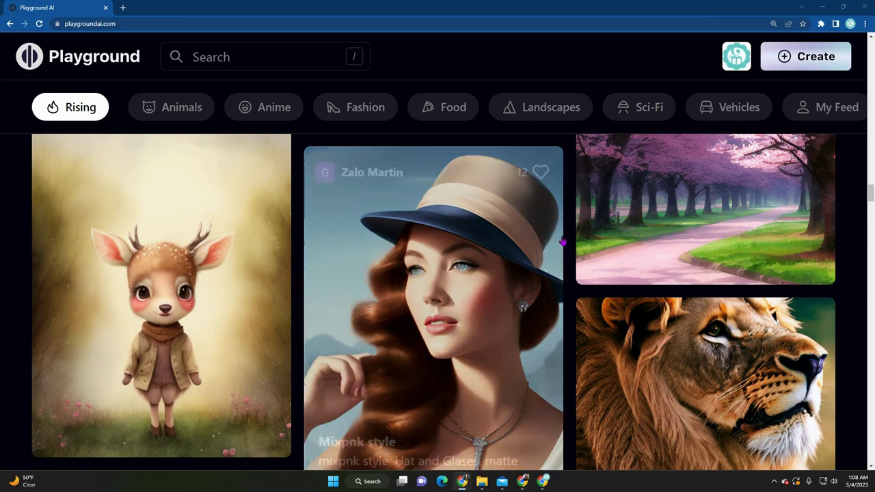
pyautogui.scroll(-2, 562, 241)
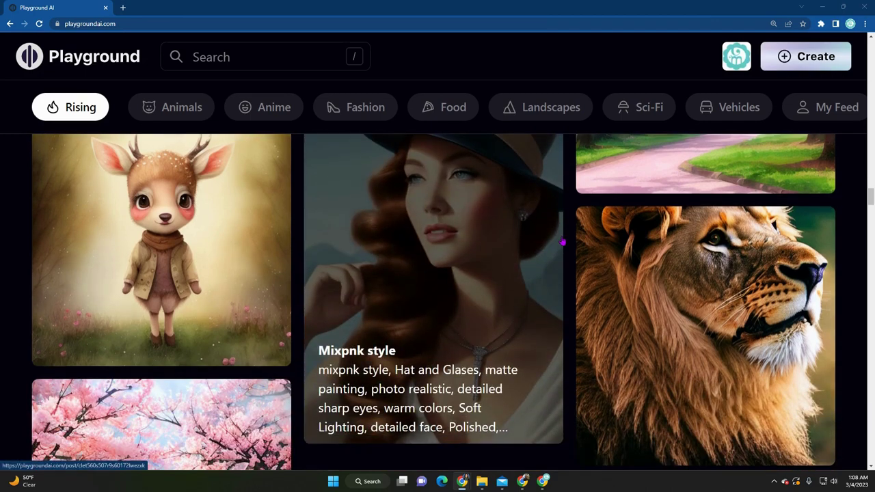
pyautogui.scroll(10, 623, 150)
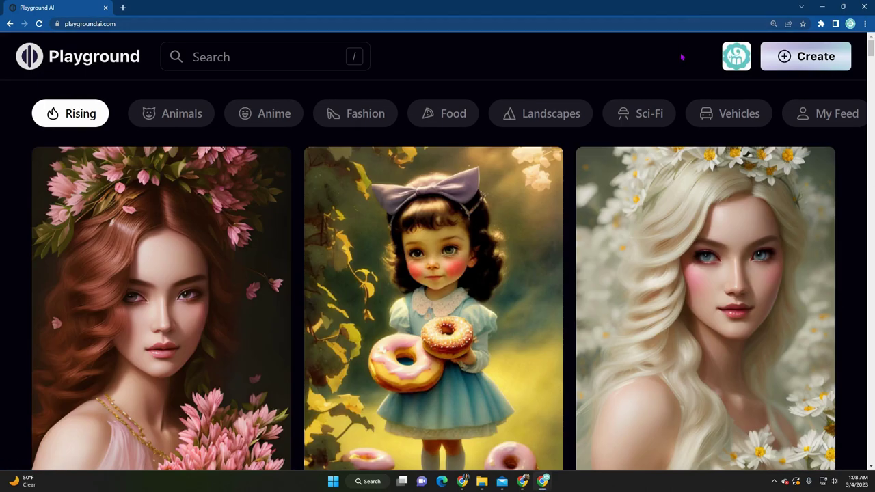
pyautogui.click(801, 61)
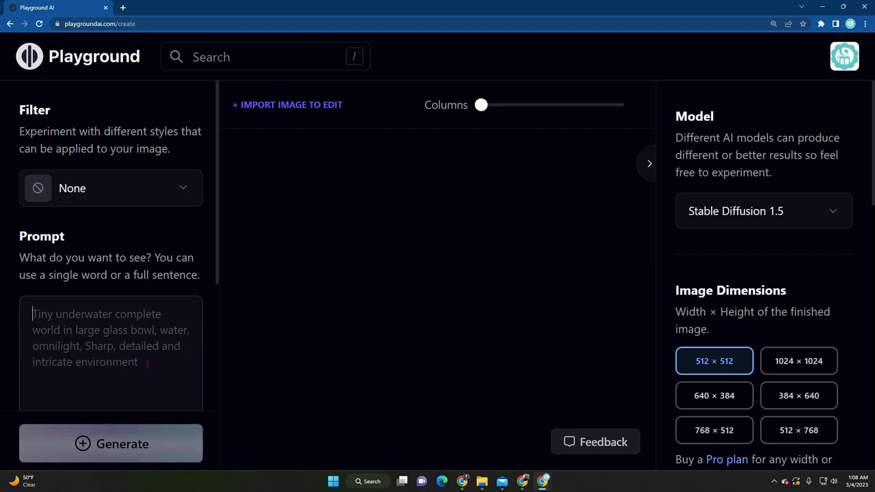
# Show the filter style gallery, scrolled to the Pop Art and Mixpunk rows.
pyautogui.click(128, 201)
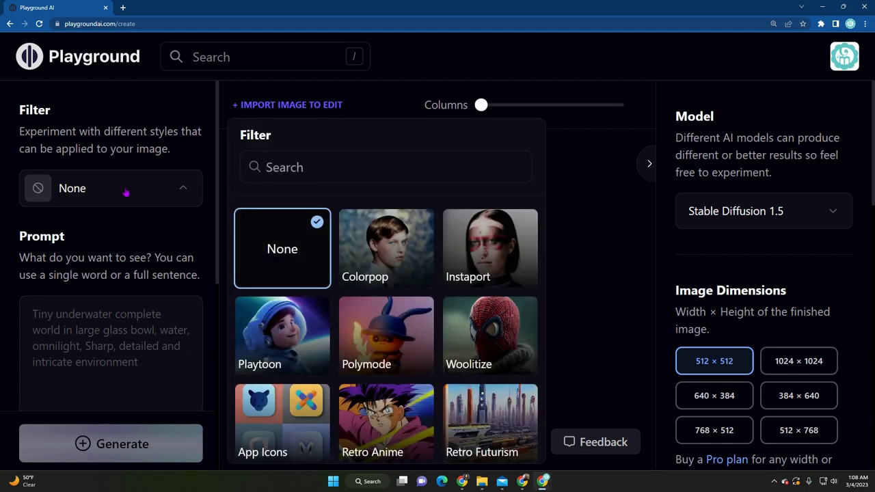
pyautogui.scroll(-1, 362, 311)
pyautogui.scroll(-5, 363, 311)
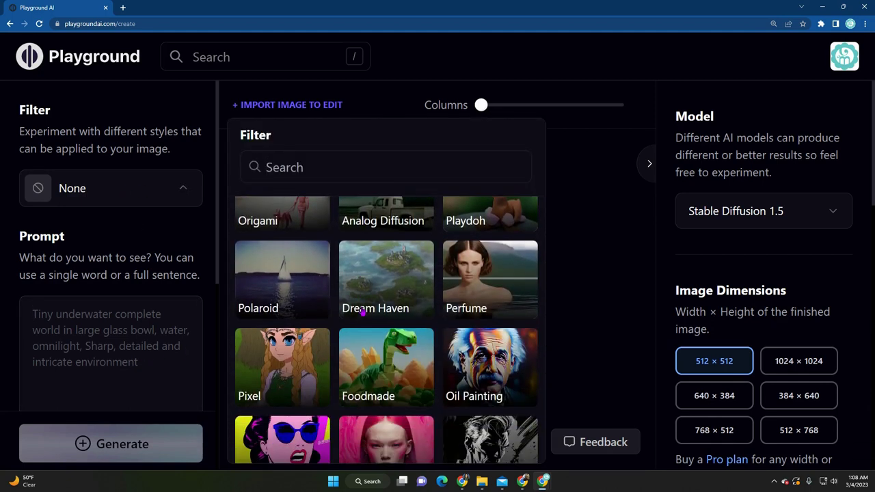
pyautogui.scroll(-1, 360, 314)
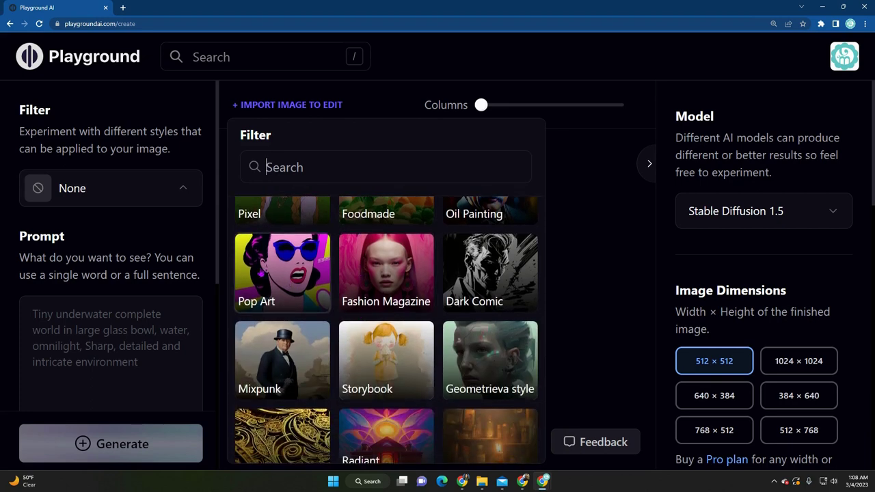
pyautogui.scroll(-1, 258, 272)
pyautogui.scroll(-1, 362, 239)
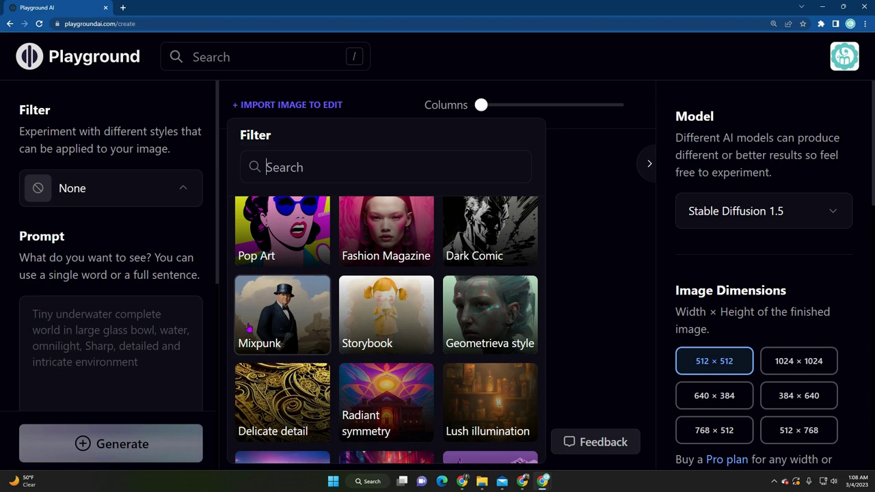
pyautogui.scroll(1, 271, 299)
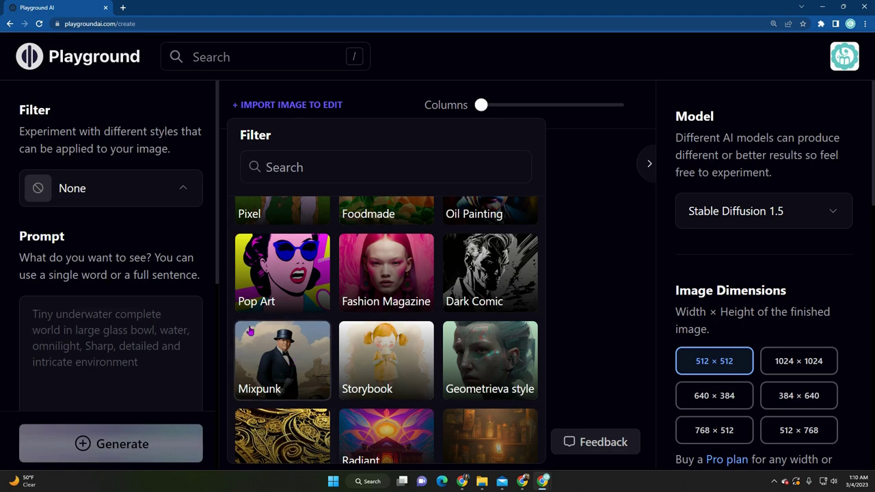
# Apply the Pop Art filter and enter the prompt 'a dog'.
pyautogui.click(285, 283)
pyautogui.scroll(-3, 129, 367)
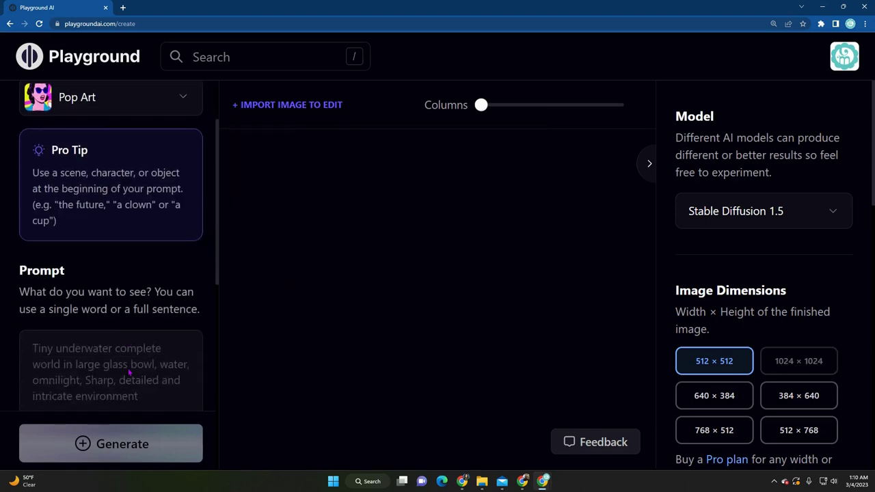
pyautogui.click(102, 252)
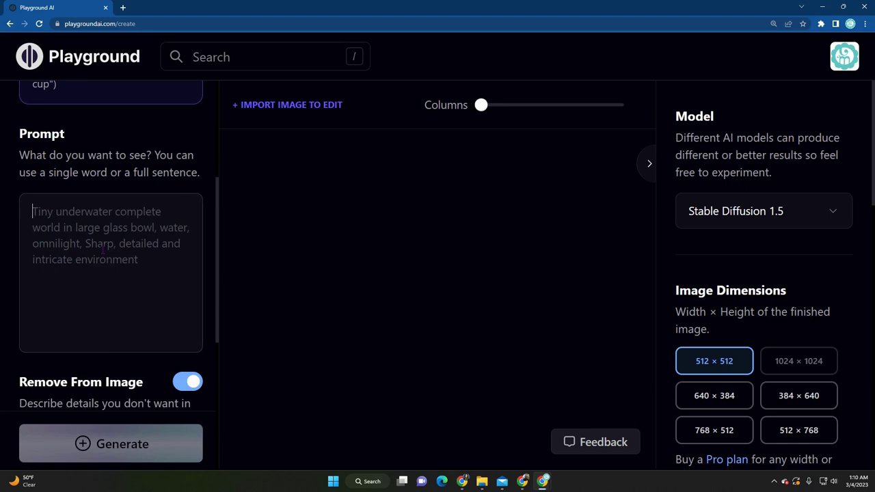
pyautogui.write('a')
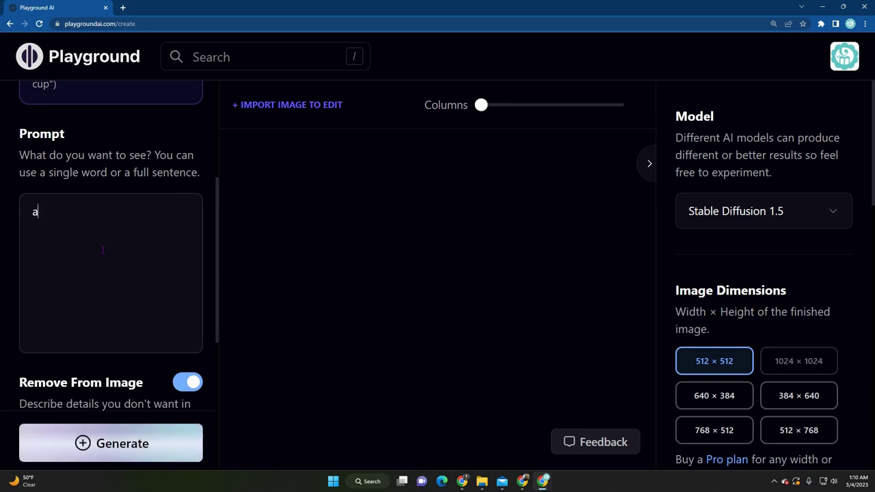
pyautogui.write(' dog')
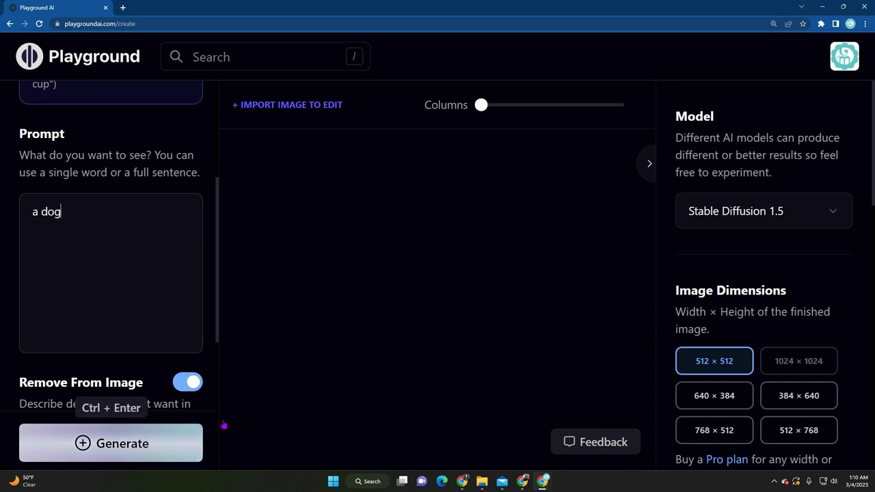
# Set the image count to 2 and generate two pairs of Pop Art dog images.
pyautogui.scroll(-4, 700, 314)
pyautogui.scroll(-8, 700, 314)
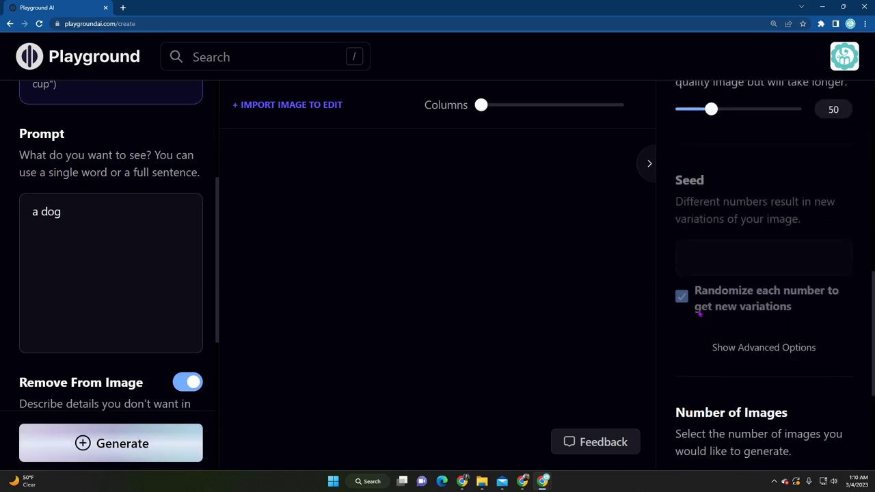
pyautogui.click(729, 260)
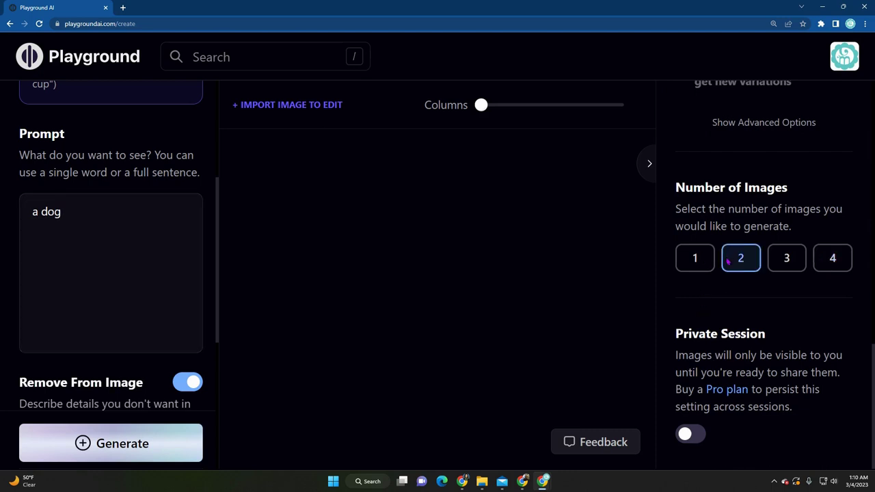
pyautogui.click(110, 442)
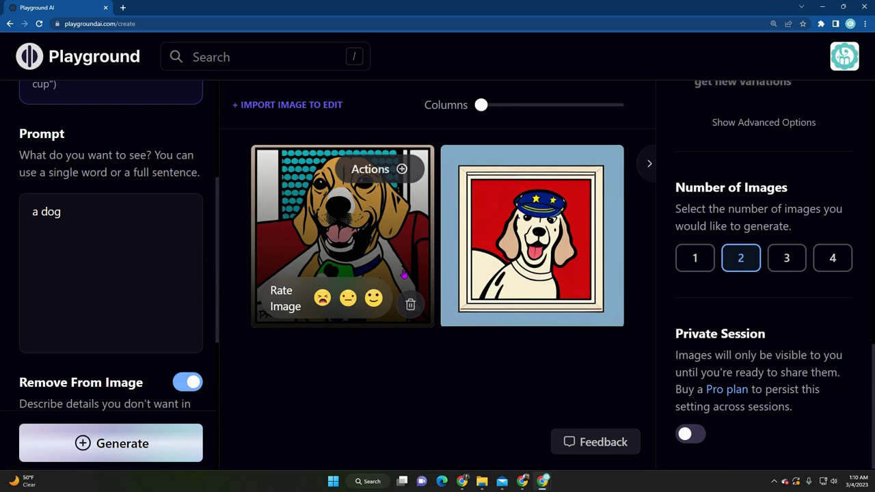
pyautogui.click(144, 445)
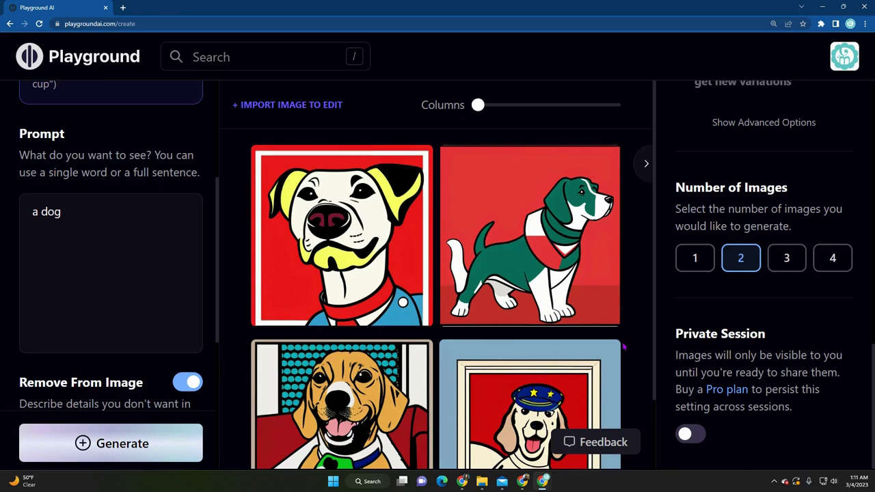
# Change the prompt to 'a portrait dog'.
pyautogui.click(79, 215)
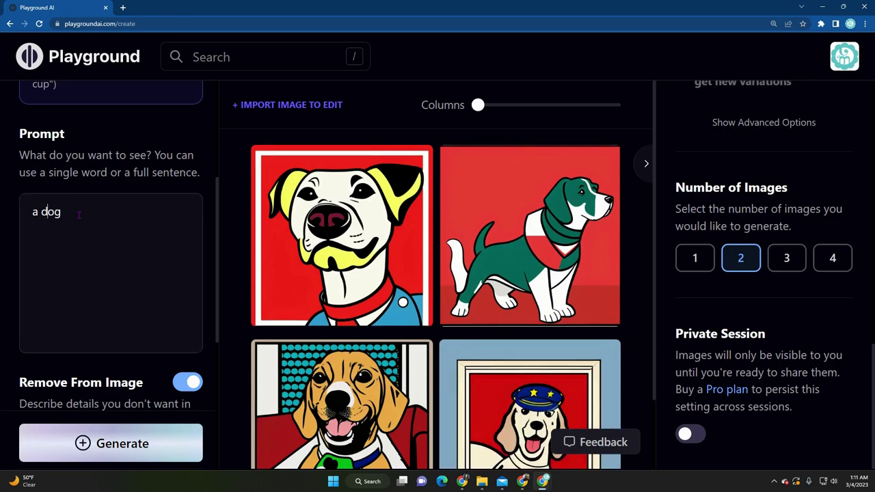
pyautogui.press('Left')
pyautogui.write('portrait')
pyautogui.press('Return')
pyautogui.press('BackSpace')
# Generate two Pop Art images from the revised 'a portrait dog' prompt.
pyautogui.click(113, 444)
pyautogui.scroll(3, 130, 309)
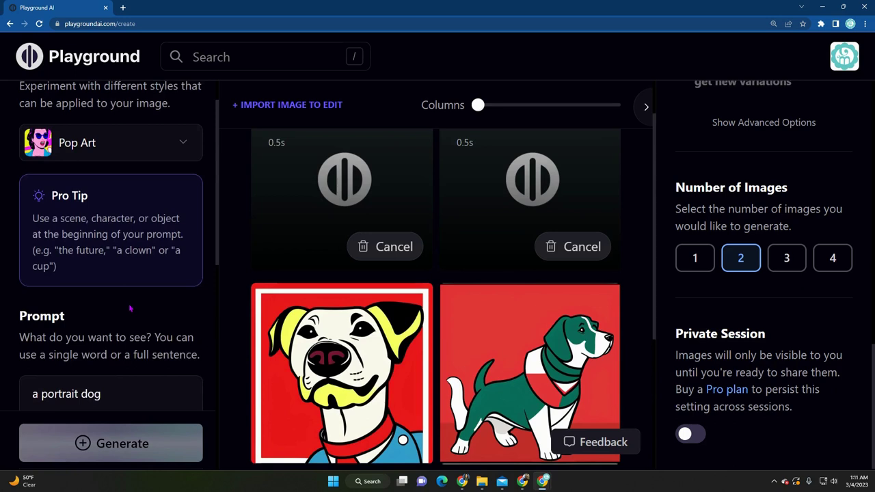
pyautogui.scroll(1, 130, 309)
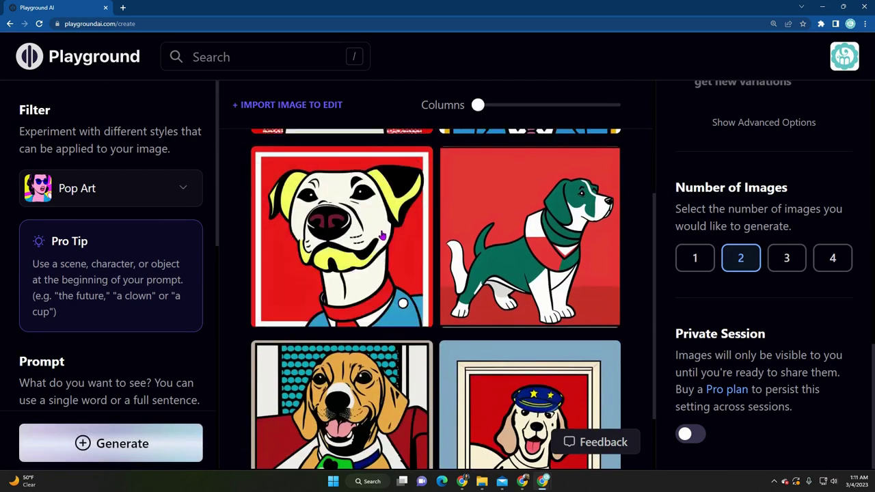
pyautogui.scroll(-3, 414, 373)
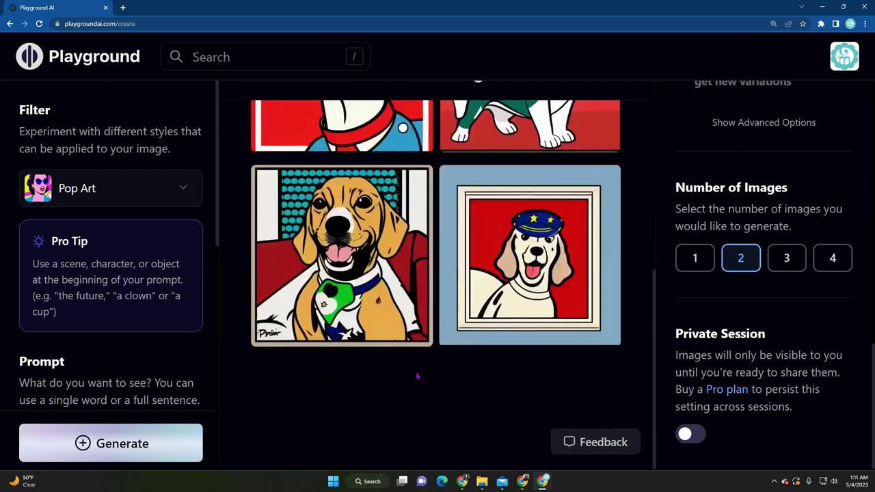
pyautogui.scroll(5, 417, 377)
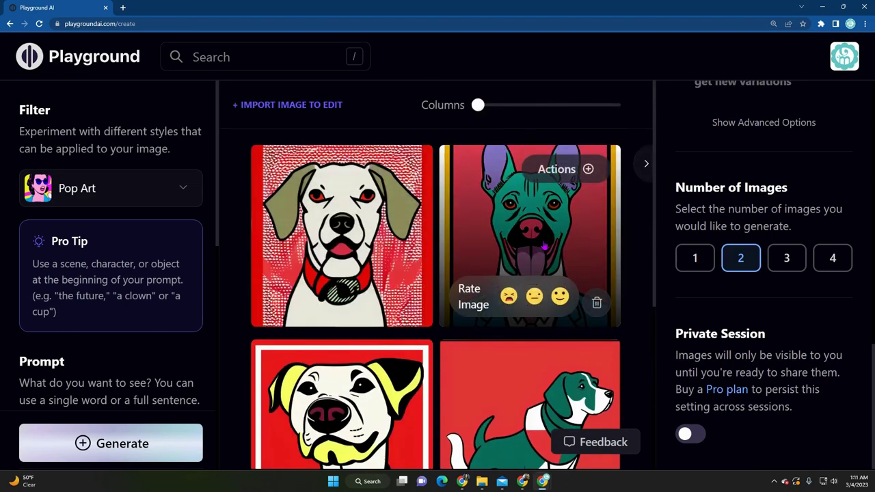
# Rate the green dog image positively and edit it with 'change the color to blue'.
pyautogui.click(560, 296)
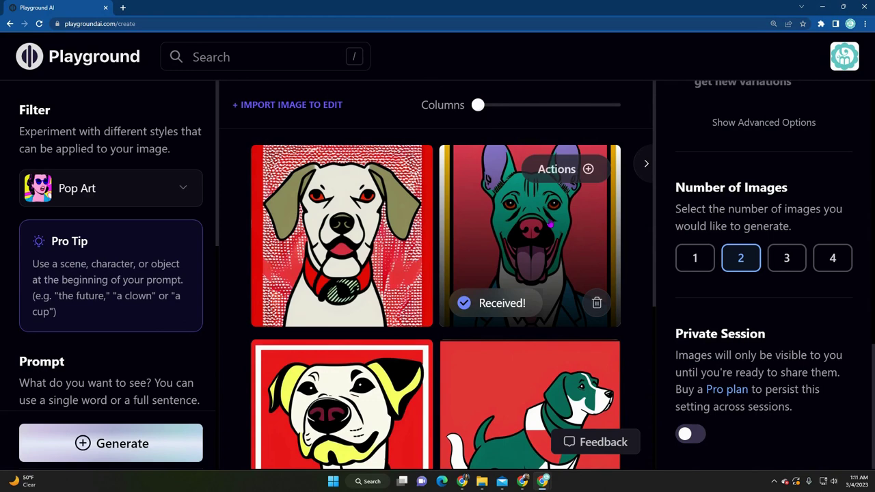
pyautogui.click(570, 173)
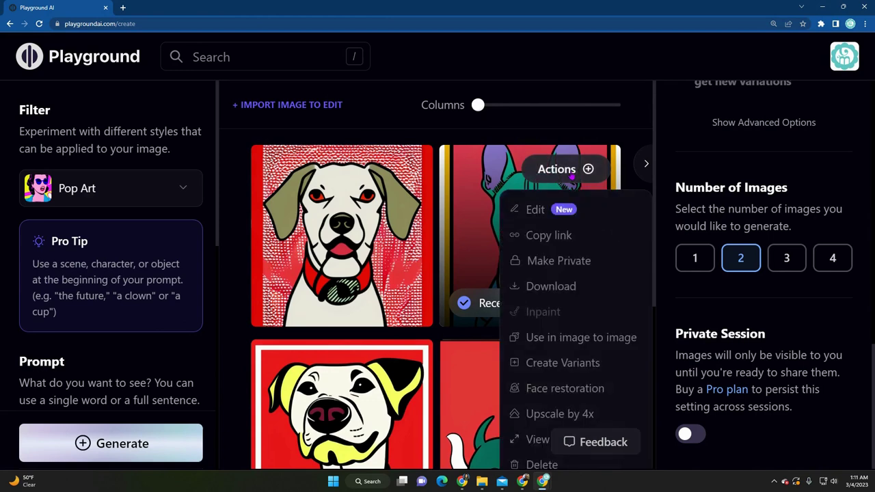
pyautogui.click(530, 212)
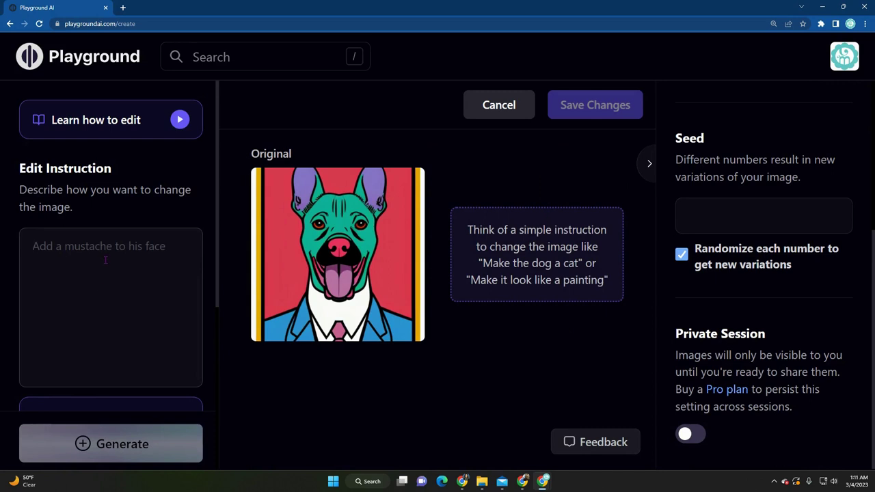
pyautogui.write('chang')
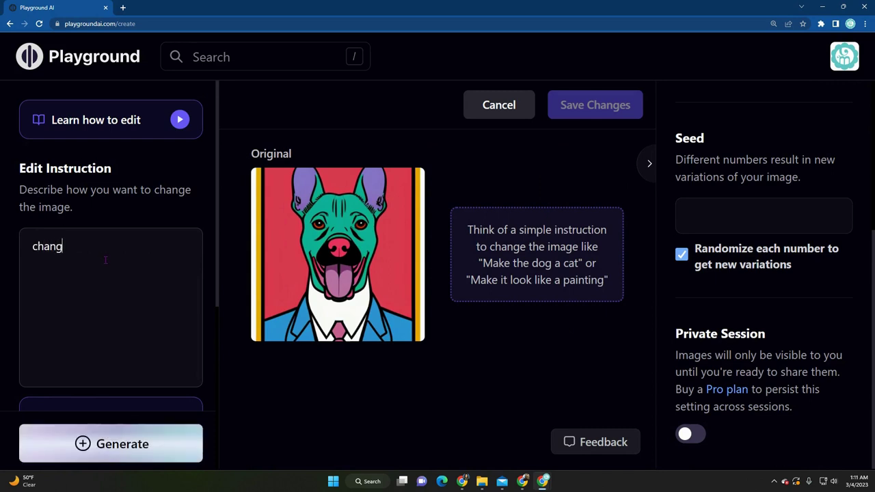
pyautogui.write('e the color to blue')
pyautogui.click(117, 449)
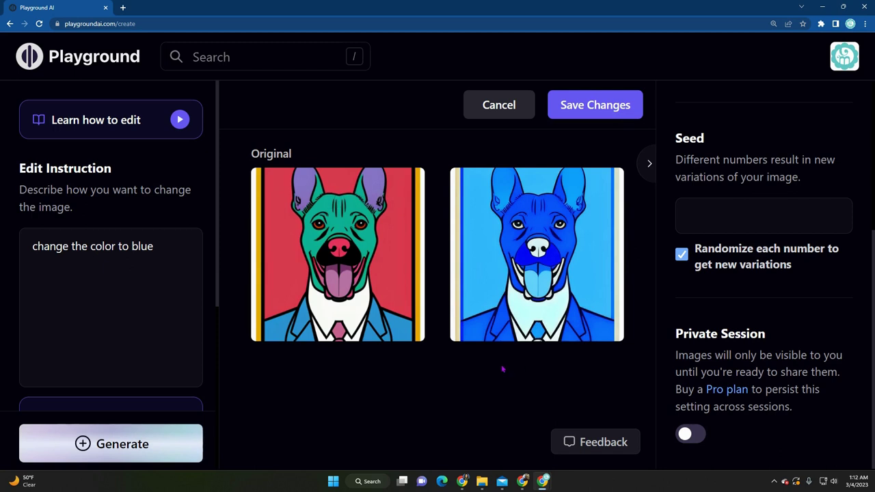
# Try a mask with brush size 40, cancel the blue edit, and show the filter styles.
pyautogui.moveTo(311, 250)
pyautogui.moveTo(114, 121)
pyautogui.moveTo(290, 217)
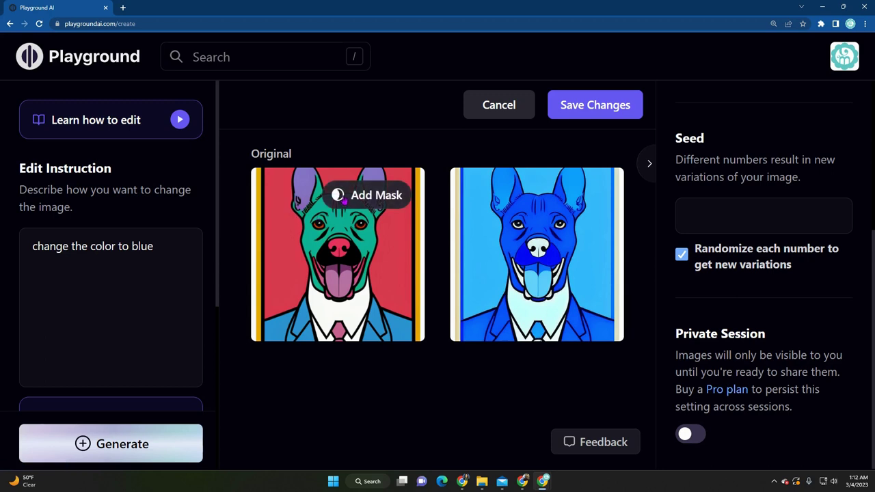
pyautogui.click(344, 197)
pyautogui.moveTo(375, 418); pyautogui.dragTo(381, 413)
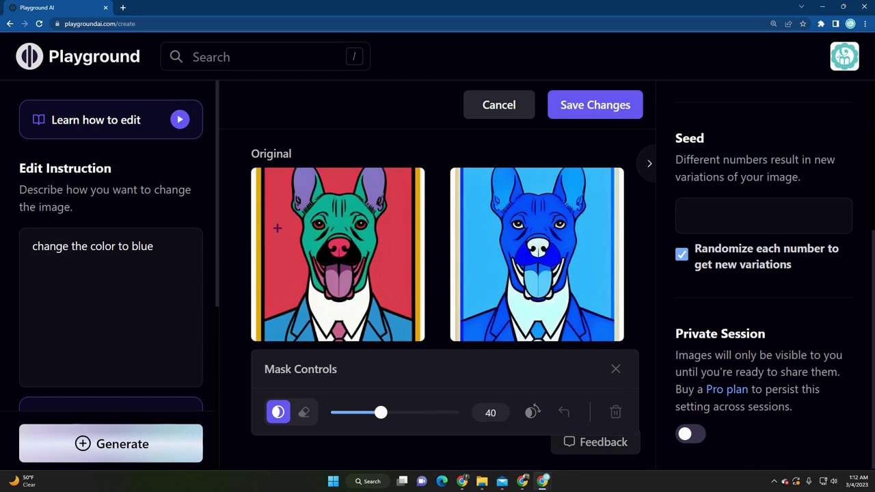
pyautogui.click(489, 111)
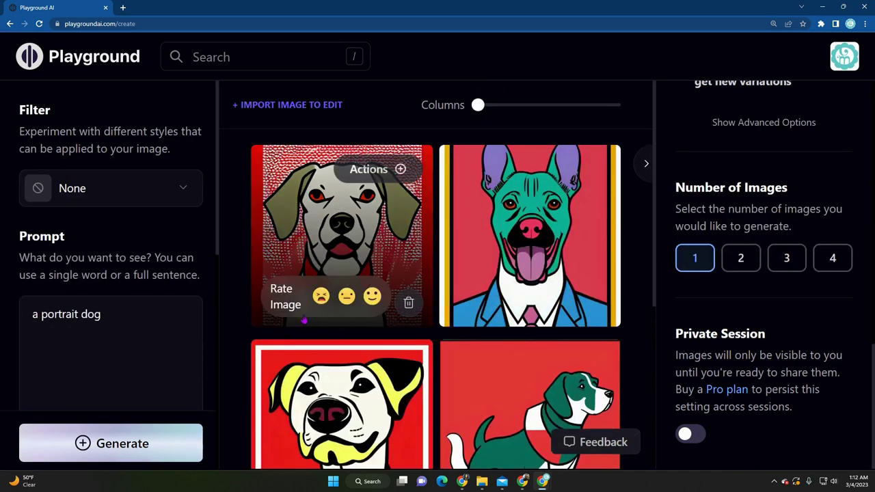
pyautogui.click(146, 189)
# Choose the Fashion Magazine filter.
pyautogui.scroll(-3, 355, 340)
pyautogui.scroll(-5, 355, 340)
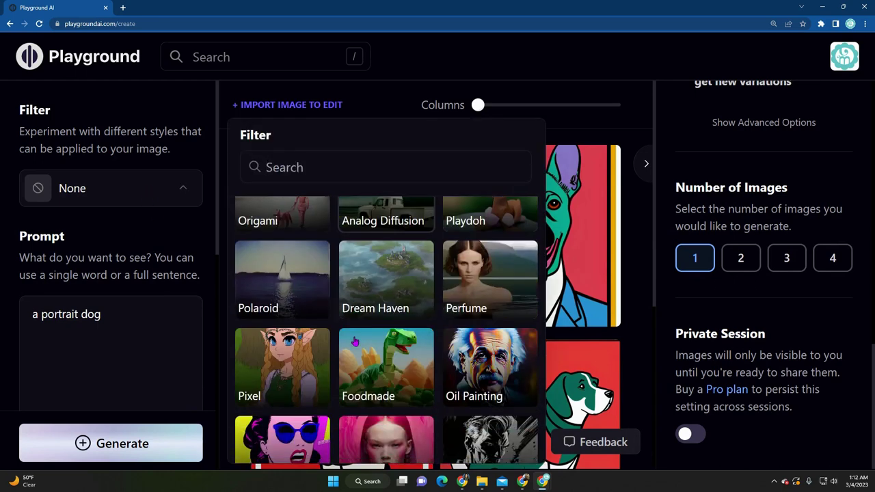
pyautogui.click(380, 274)
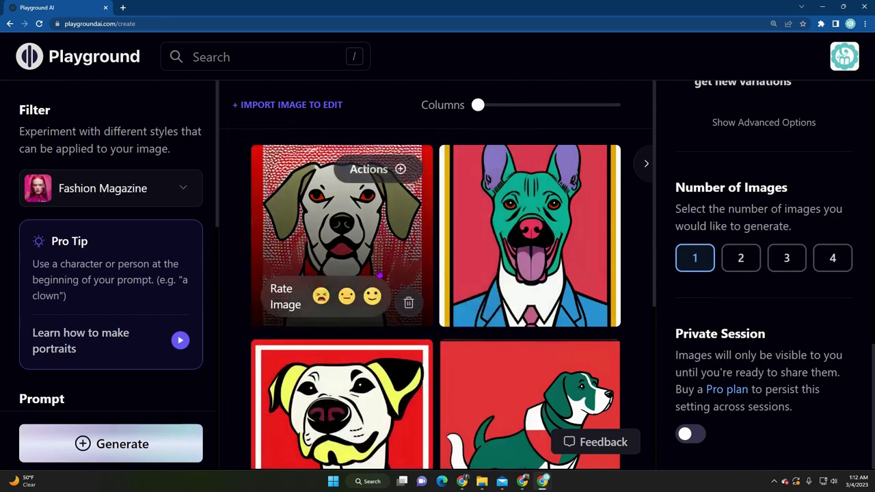
pyautogui.scroll(-2, 126, 364)
pyautogui.scroll(-2, 124, 366)
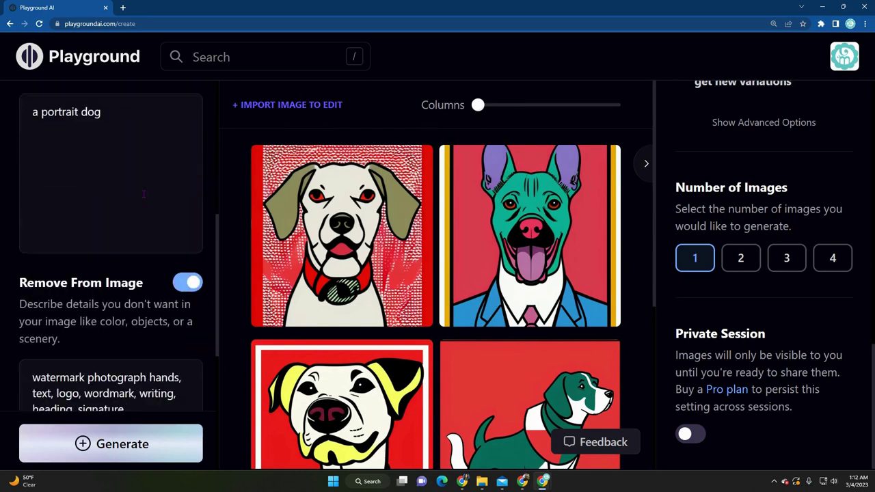
# Generate a Fashion Magazine dog portrait from the prompt 'a portrait dog'.
pyautogui.hotkey('ctrl', 'a')
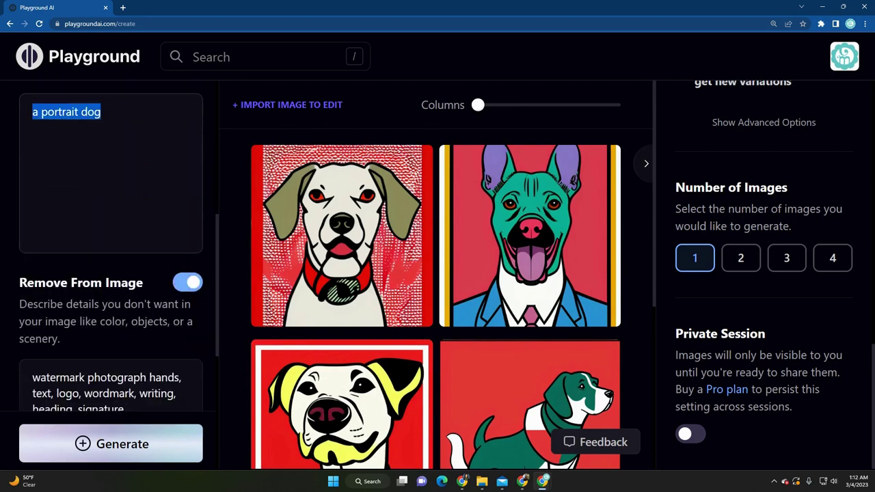
pyautogui.press('Right')
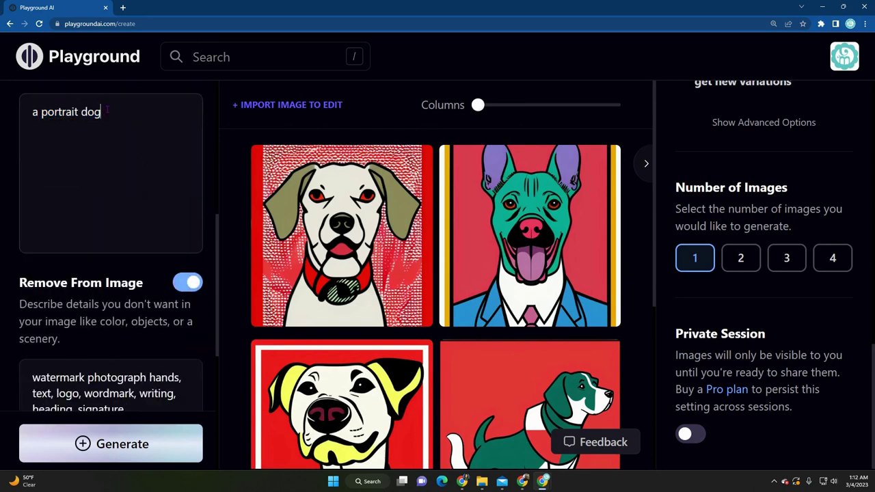
pyautogui.click(148, 455)
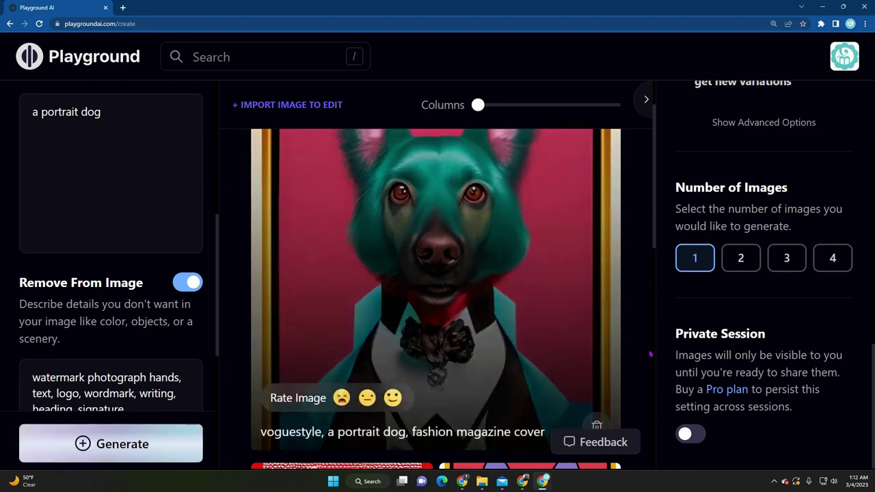
pyautogui.scroll(1, 585, 290)
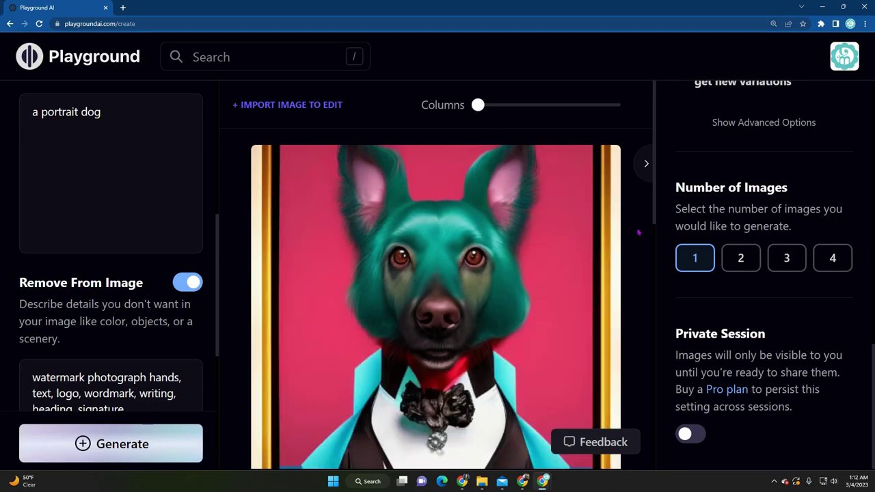
pyautogui.scroll(-1, 638, 232)
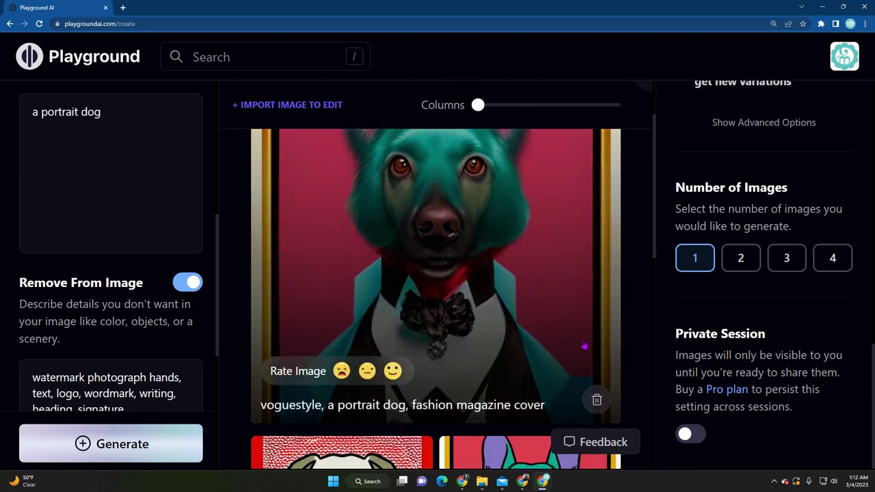
pyautogui.scroll(1, 616, 300)
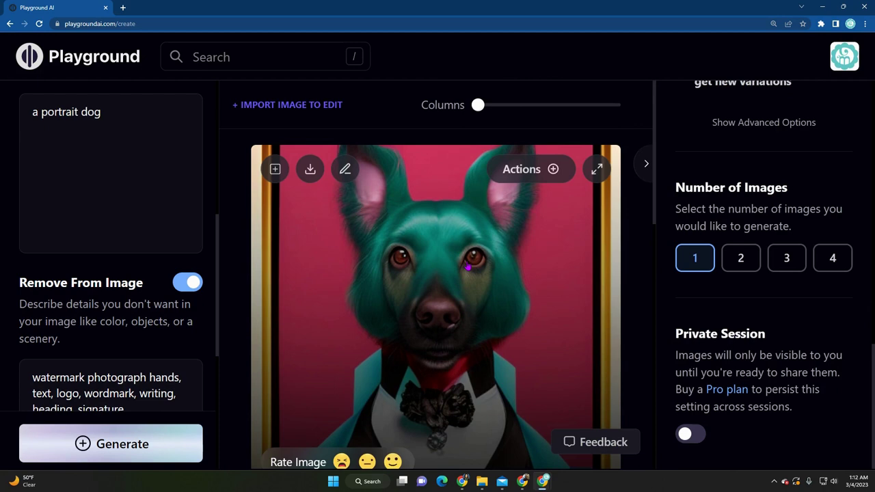
pyautogui.scroll(-5, 105, 226)
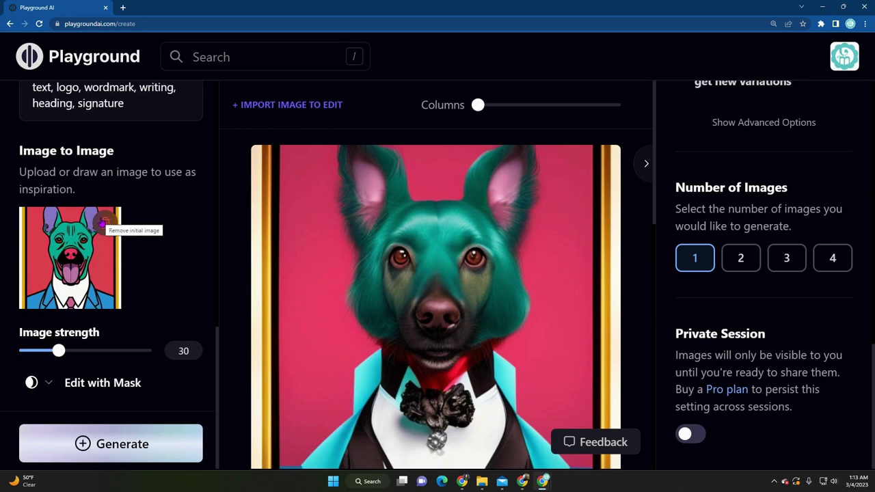
# Remove the initial image and replace the prompt with 'a woman with big earrings'.
pyautogui.click(100, 219)
pyautogui.scroll(5, 121, 282)
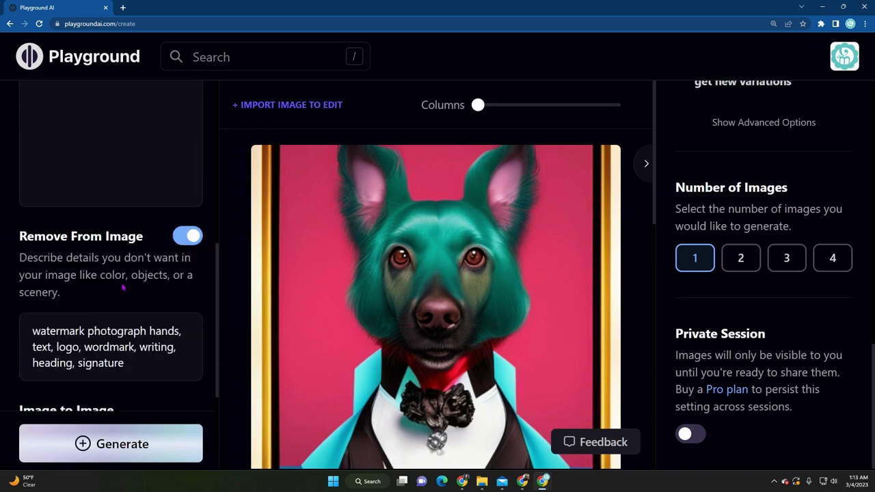
pyautogui.click(127, 161)
pyautogui.hotkey('ctrl', 'a')
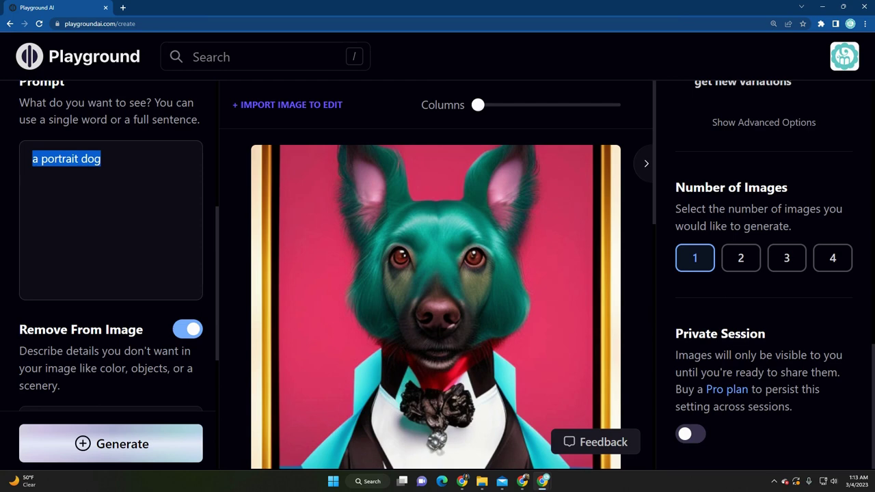
pyautogui.write('a woman wth')
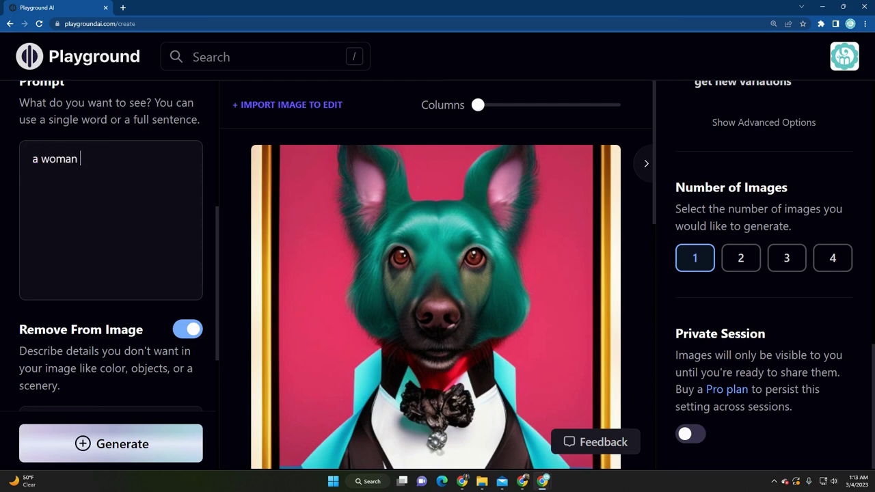
pyautogui.press('BackSpace')
pyautogui.press('BackSpace')
pyautogui.write('ith big earrings')
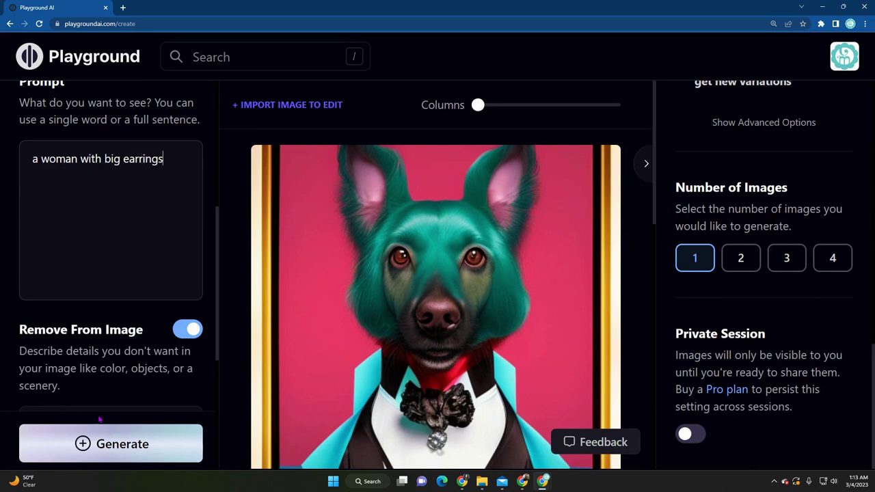
# Generate the Fashion Magazine portrait of the woman and review the result.
pyautogui.click(149, 437)
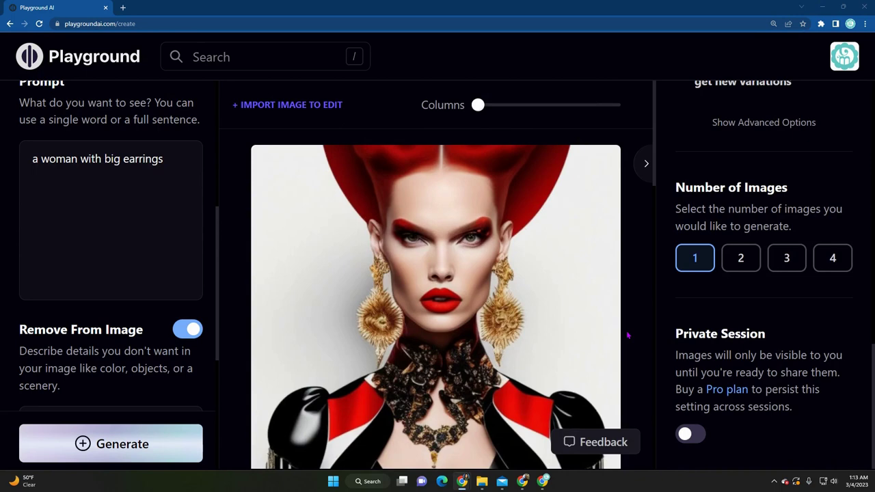
pyautogui.moveTo(596, 192)
pyautogui.moveTo(311, 335)
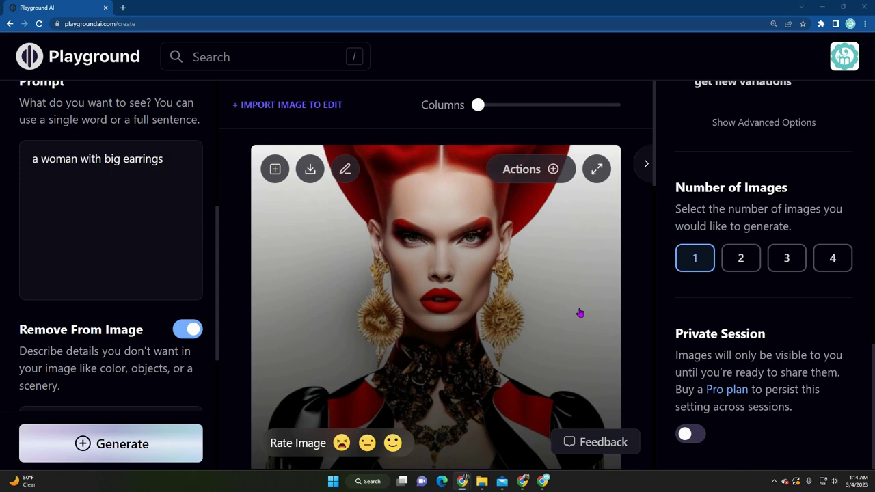
pyautogui.scroll(-1, 579, 313)
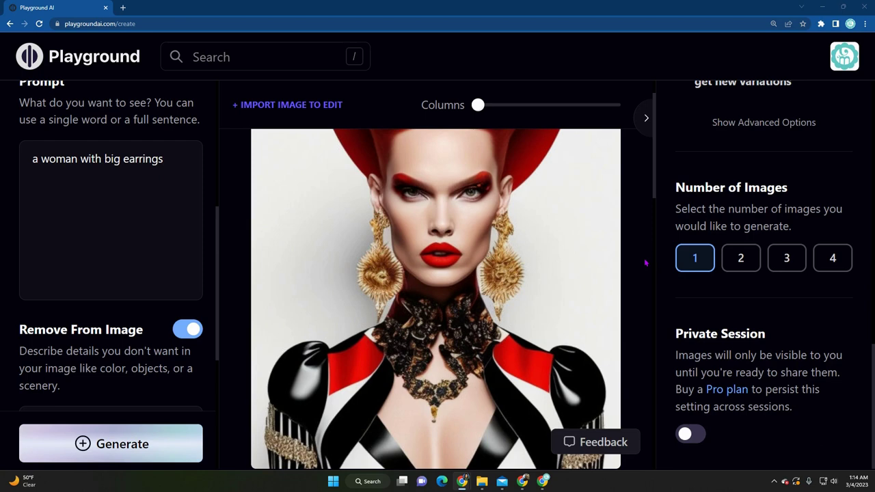
pyautogui.moveTo(602, 255)
pyautogui.scroll(5, 121, 285)
# Switch the filter to Dark Comic.
pyautogui.click(123, 189)
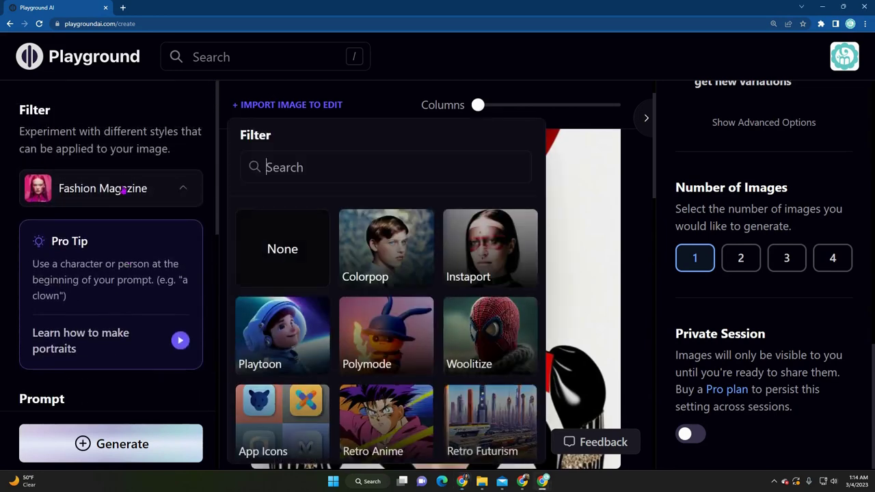
pyautogui.scroll(-4, 372, 366)
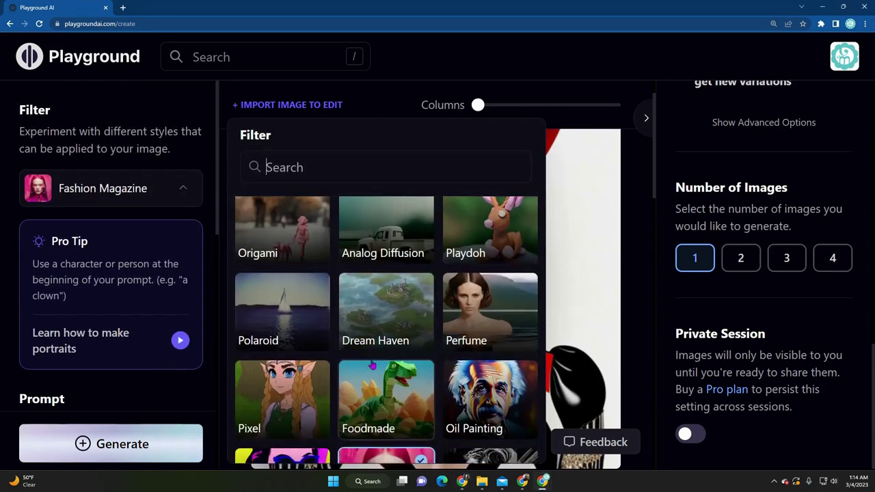
pyautogui.scroll(-3, 373, 366)
pyautogui.click(478, 273)
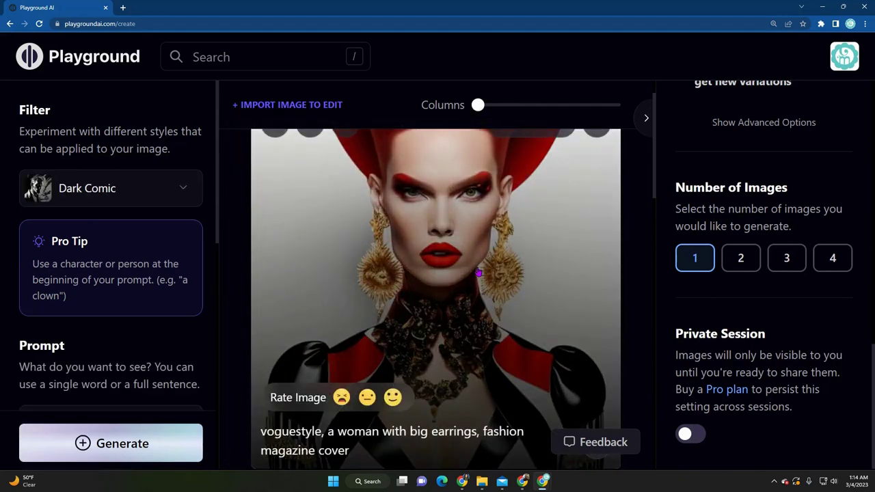
# Generate a black-and-white Dark Comic portrait of the woman with big earrings.
pyautogui.click(110, 452)
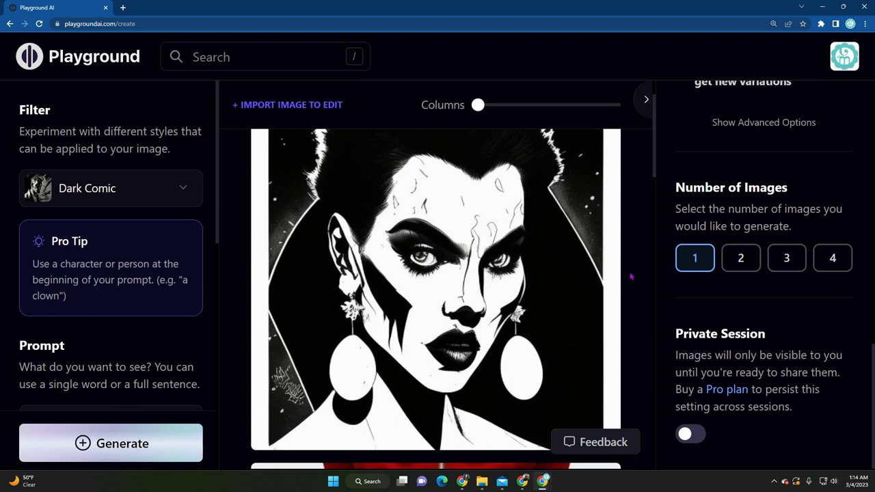
pyautogui.scroll(-3, 631, 276)
pyautogui.scroll(2, 632, 276)
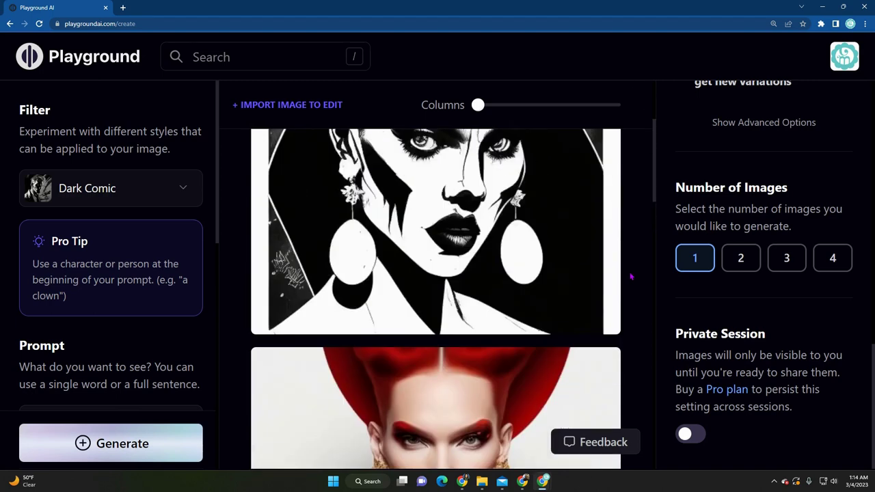
pyautogui.scroll(2, 631, 277)
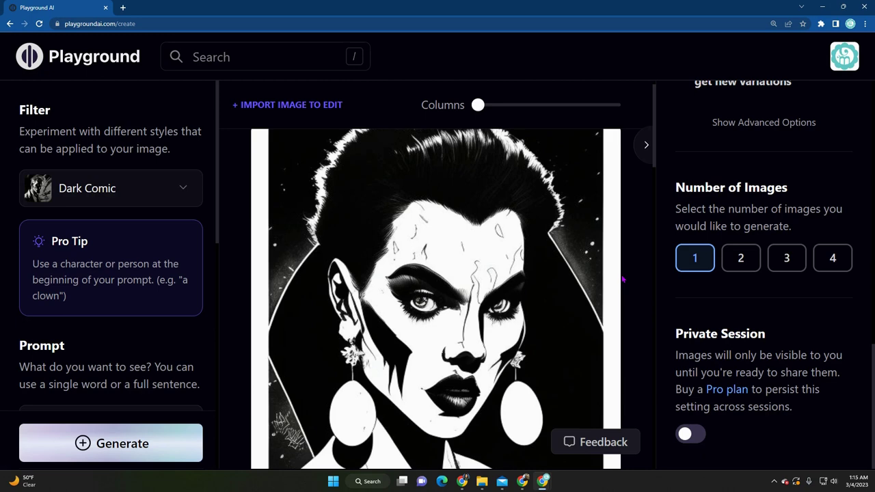
pyautogui.scroll(-2, 622, 279)
pyautogui.scroll(1, 622, 279)
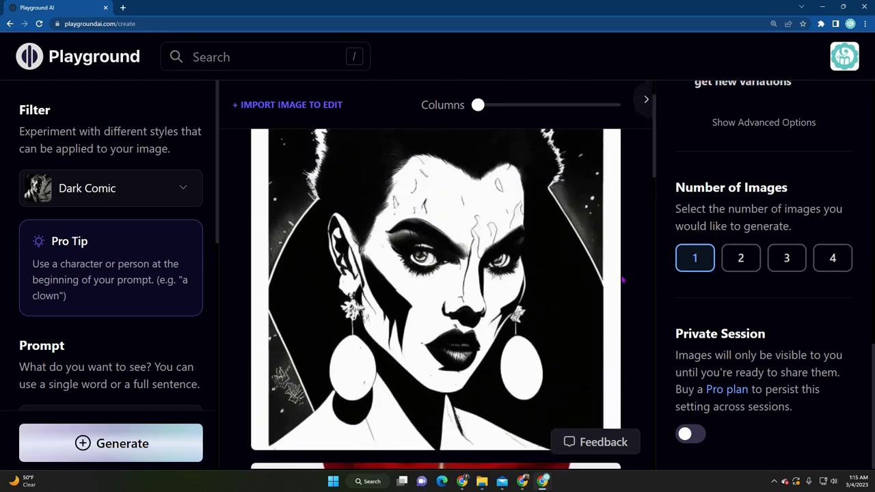
# Apply the Mixpunk filter and generate the big-earrings woman in Mixpunk style.
pyautogui.click(146, 197)
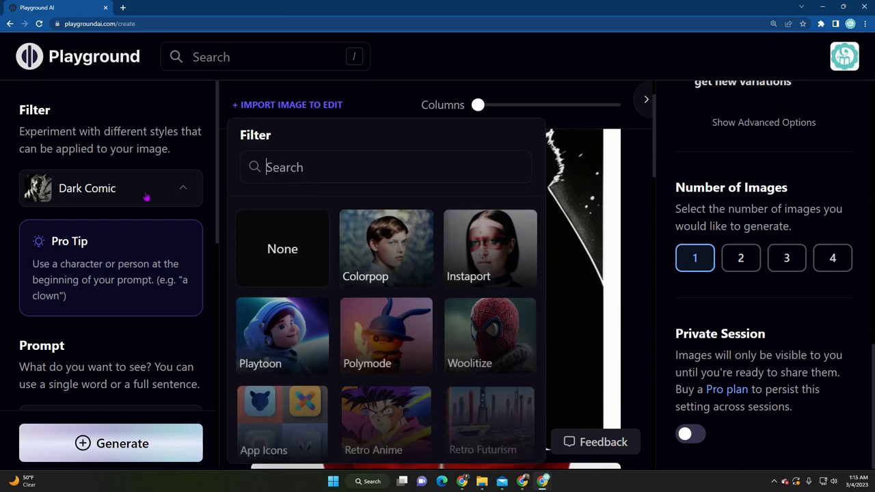
pyautogui.scroll(-7, 278, 318)
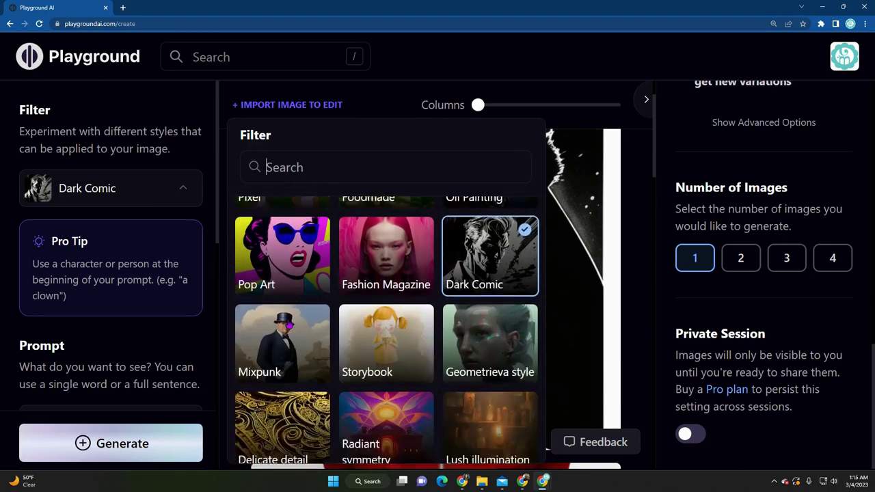
pyautogui.scroll(-1, 288, 324)
pyautogui.click(288, 321)
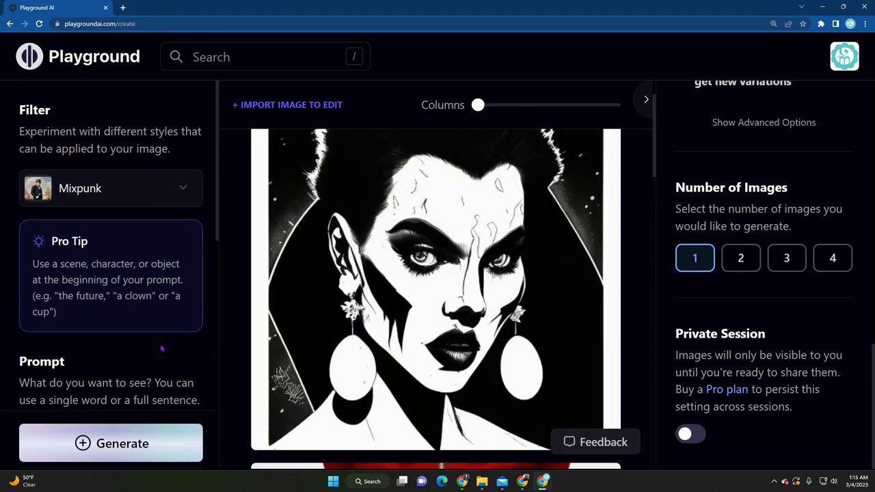
pyautogui.scroll(-2, 168, 371)
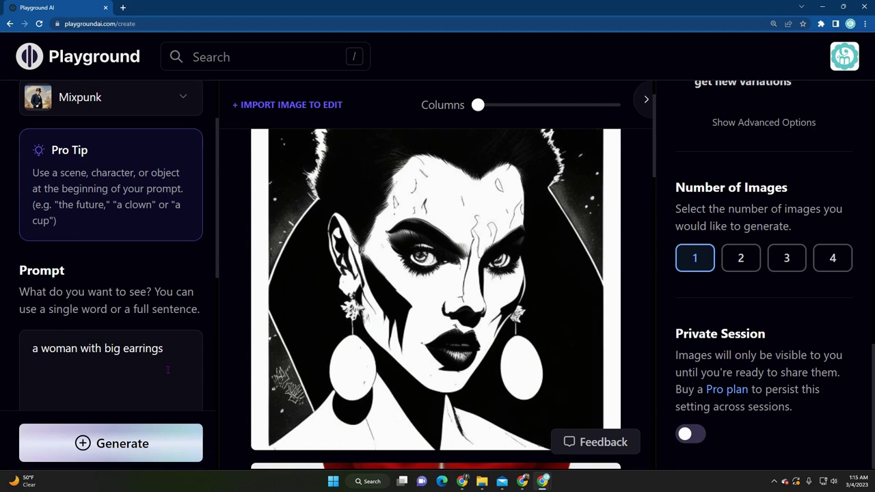
pyautogui.click(133, 445)
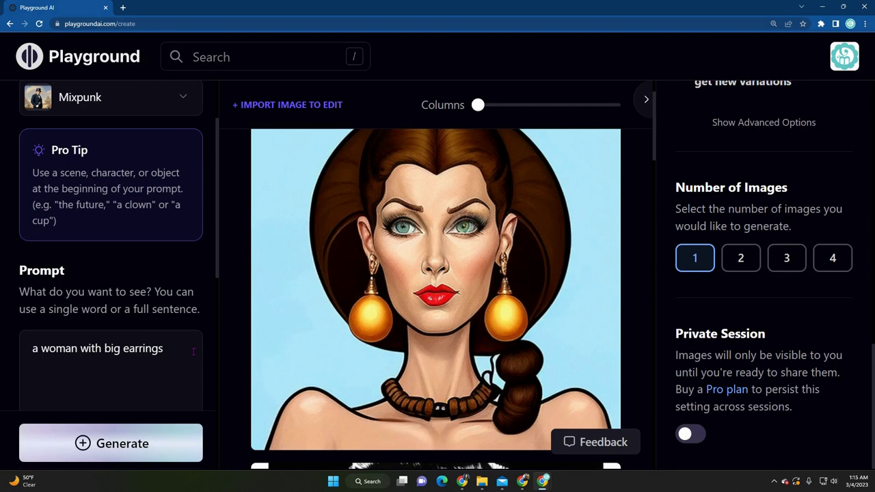
# Delete 'with big earrings' from the prompt and generate a Mixpunk image for the shorter prompt.
pyautogui.moveTo(170, 352); pyautogui.dragTo(80, 350)
pyautogui.press('BackSpace')
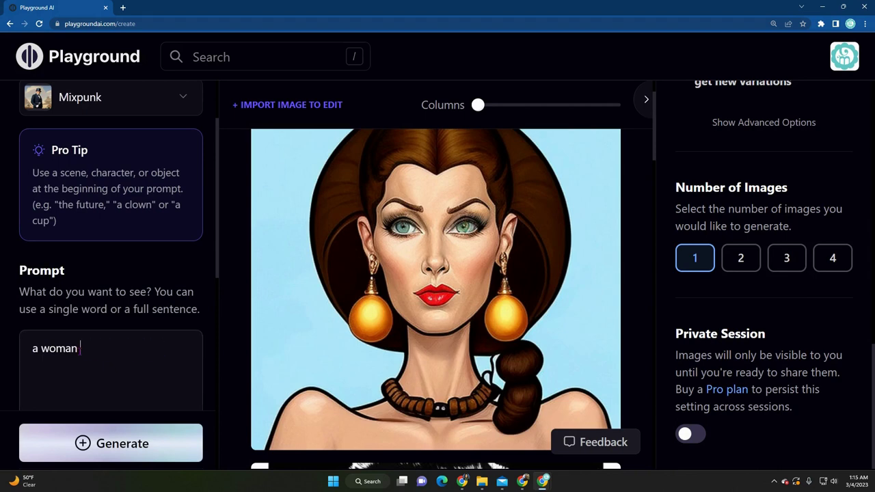
pyautogui.click(120, 443)
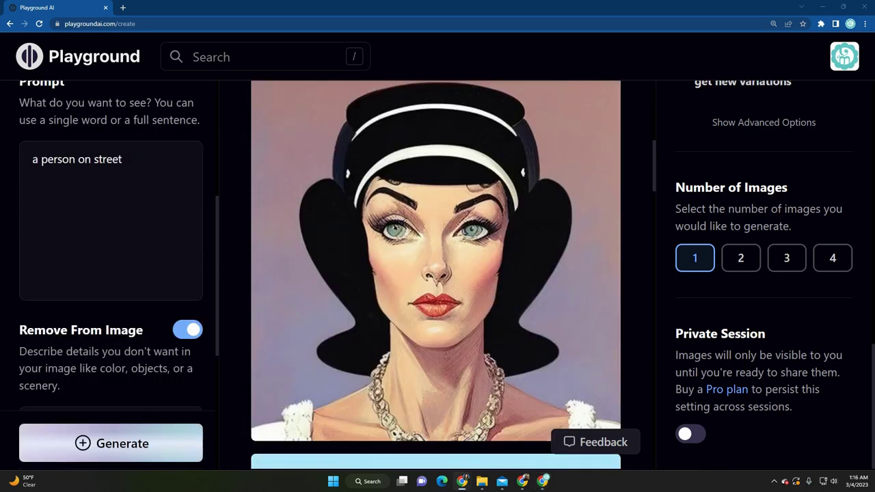
pyautogui.scroll(5, 472, 345)
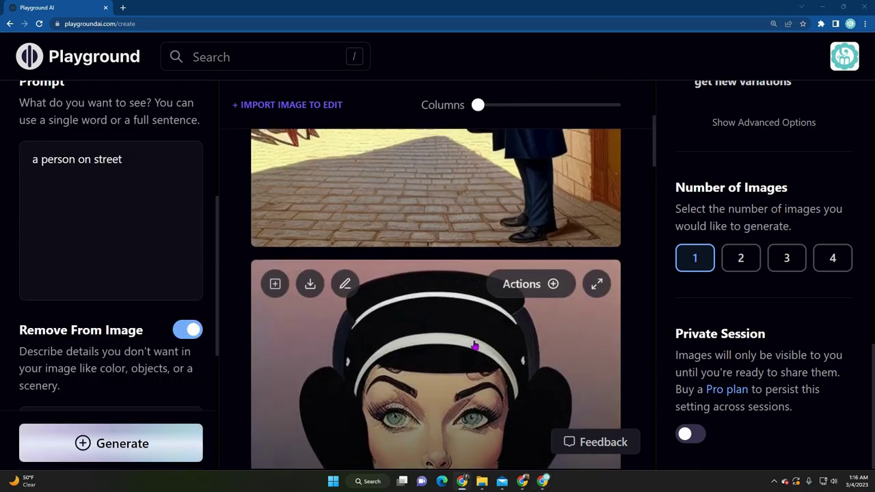
pyautogui.scroll(2, 471, 349)
pyautogui.scroll(-1, 372, 332)
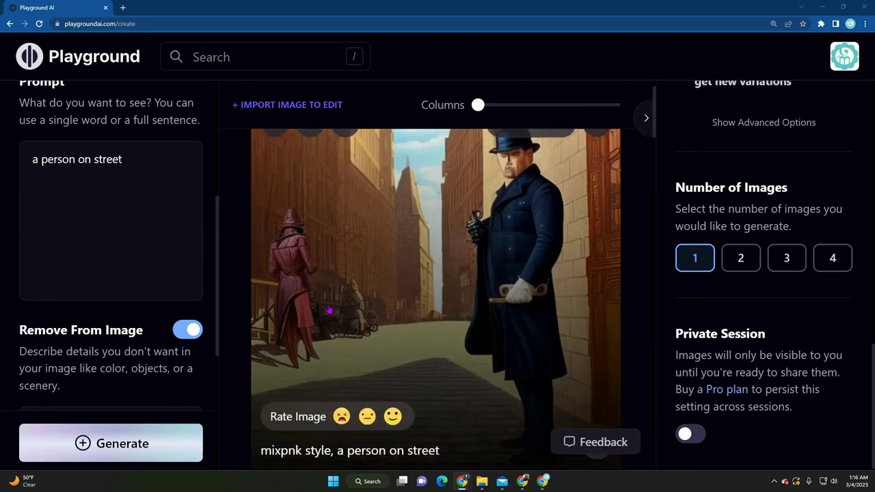
pyautogui.scroll(1, 435, 330)
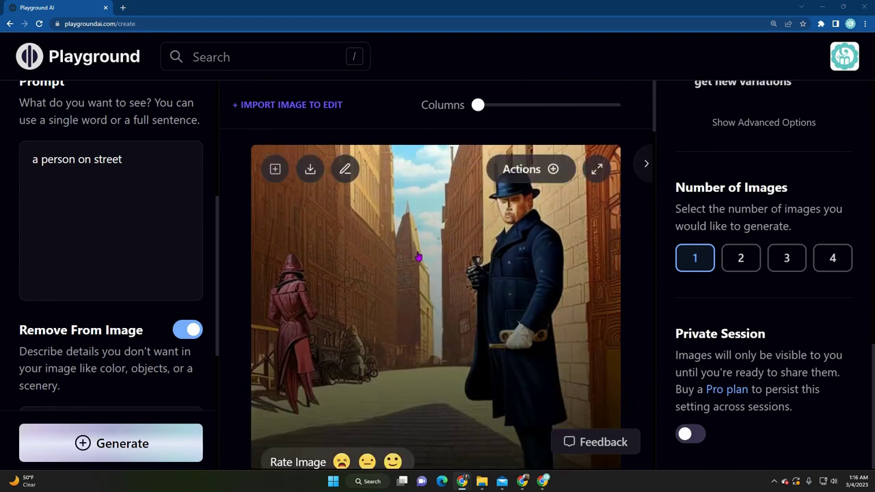
pyautogui.scroll(3, 110, 239)
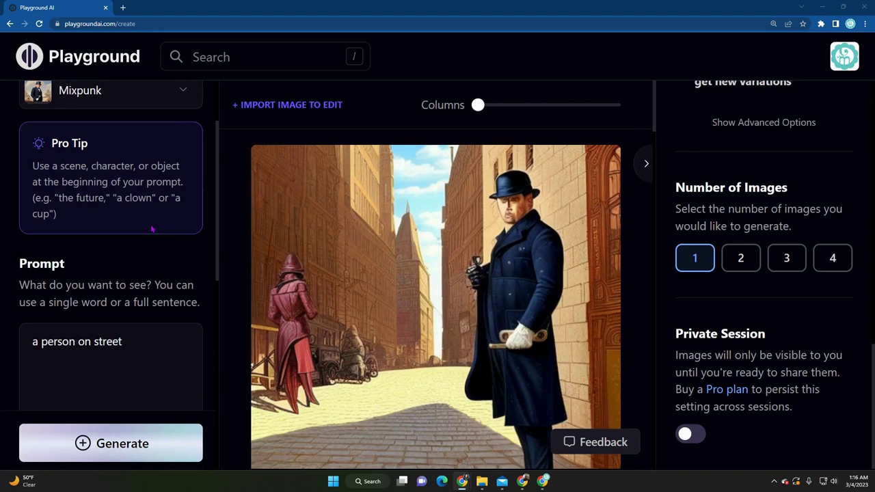
pyautogui.scroll(-2, 363, 294)
pyautogui.scroll(2, 364, 294)
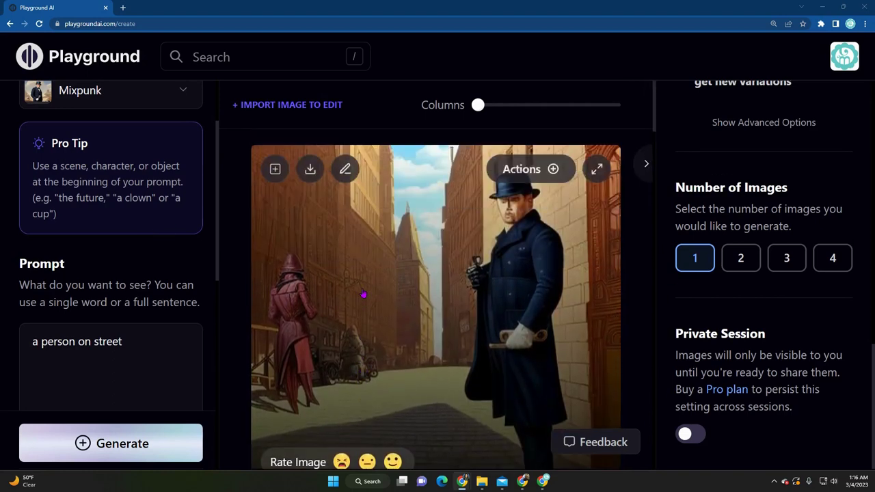
pyautogui.scroll(-1, 359, 294)
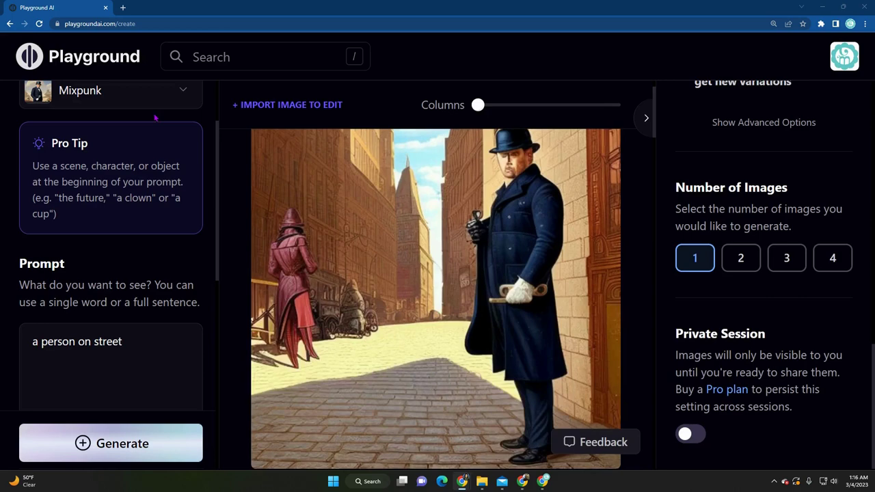
# Switch the filter to Storybook and generate the 'a person on street' image.
pyautogui.click(132, 97)
pyautogui.scroll(-8, 380, 332)
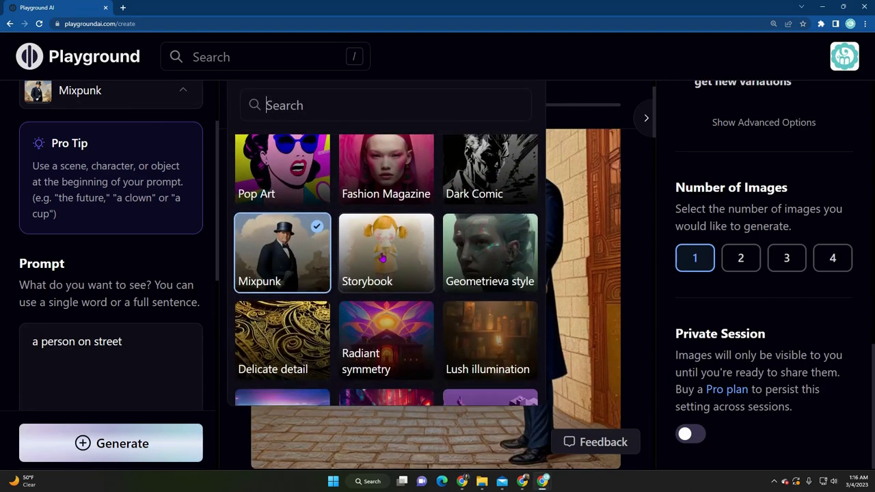
pyautogui.click(382, 253)
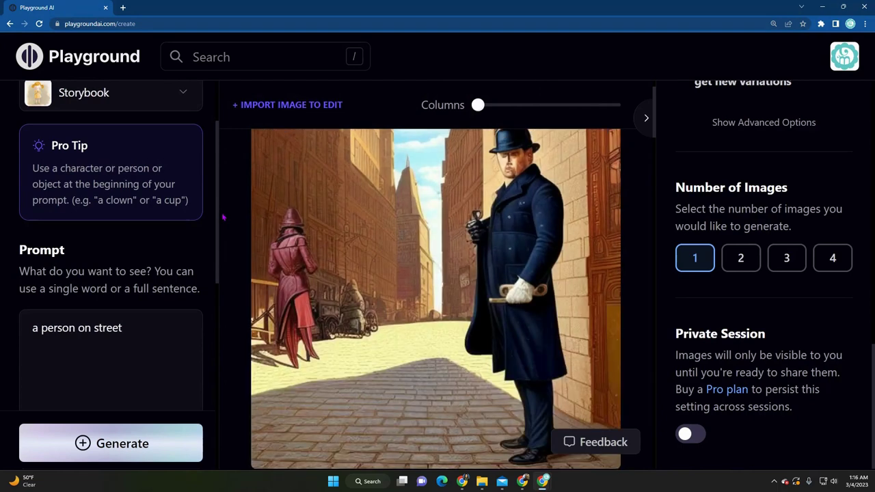
pyautogui.scroll(2, 207, 223)
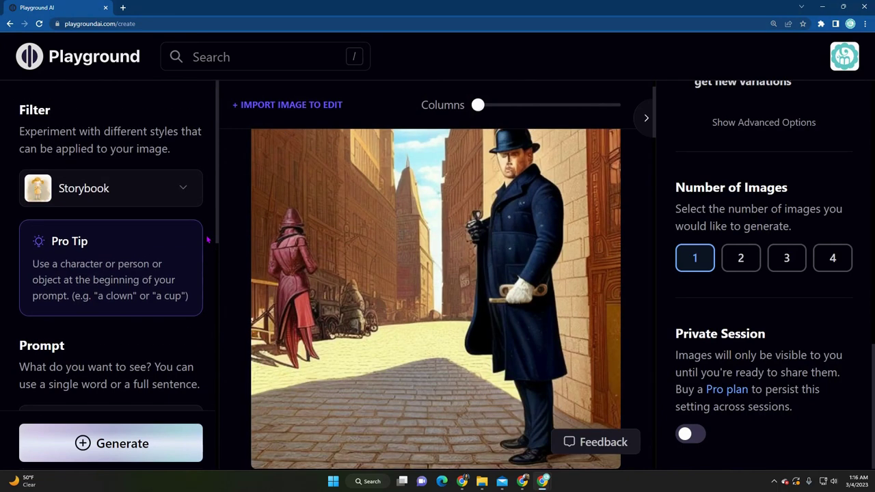
pyautogui.scroll(-3, 207, 239)
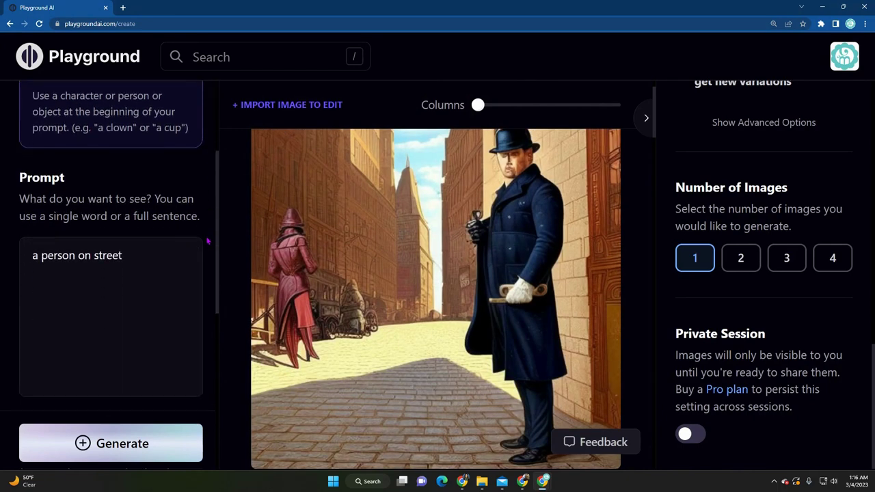
pyautogui.click(137, 445)
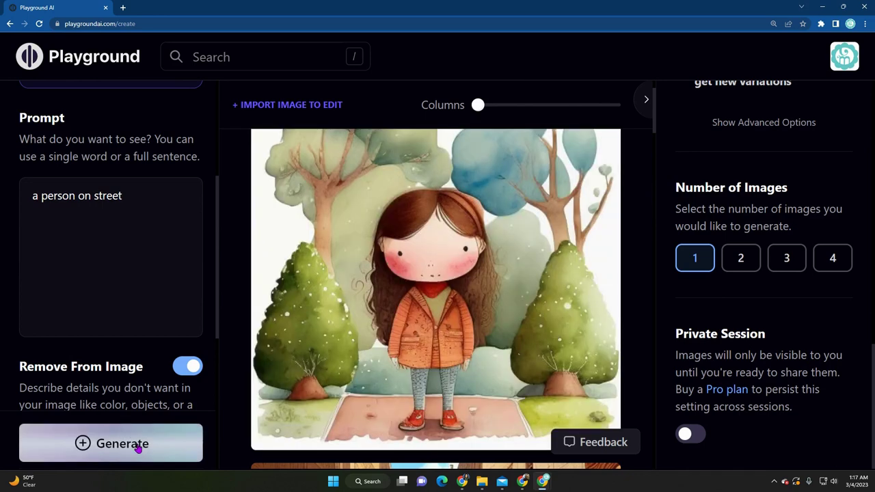
# Inspect the new storybook-style street image in the gallery.
pyautogui.moveTo(469, 344)
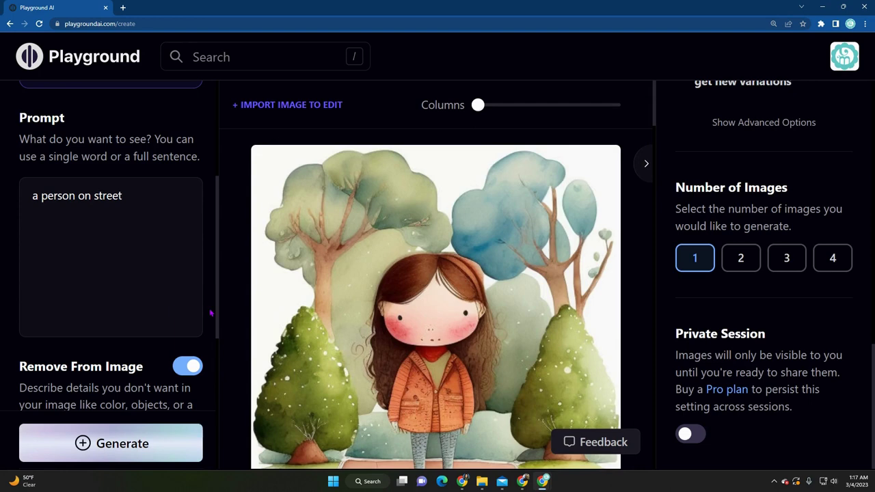
pyautogui.scroll(-1, 211, 314)
pyautogui.scroll(2, 212, 312)
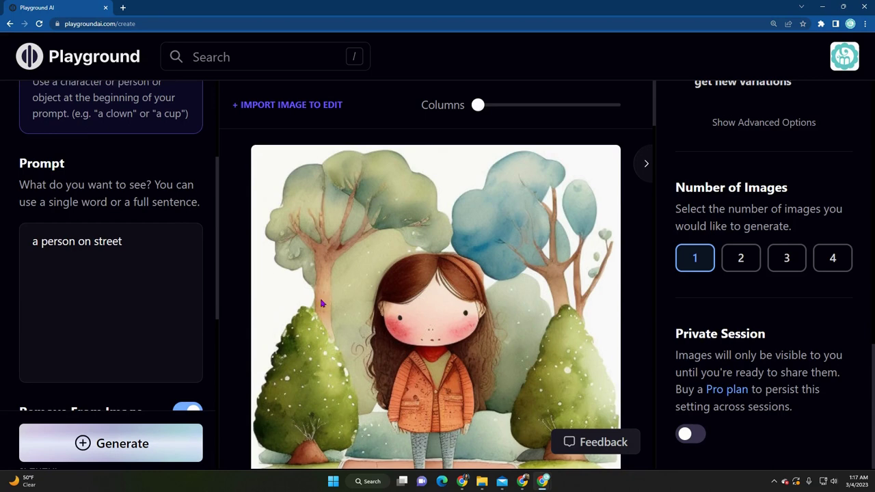
pyautogui.scroll(-2, 508, 306)
pyautogui.scroll(1, 508, 305)
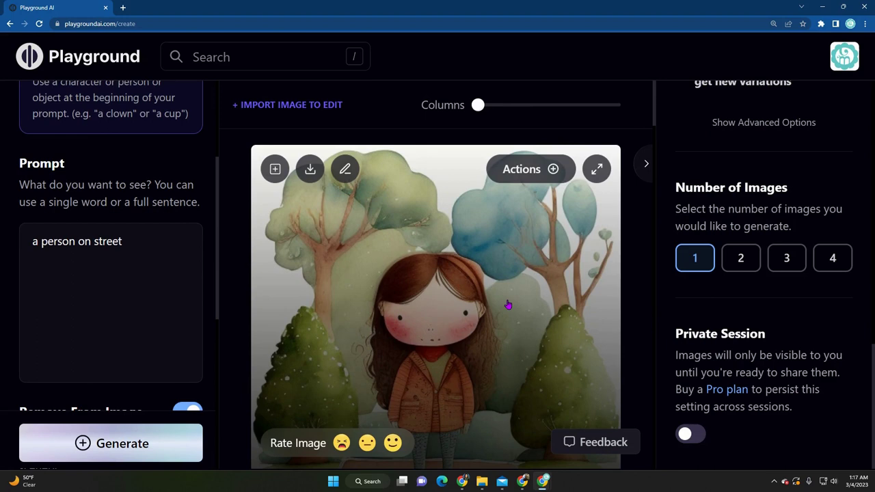
pyautogui.scroll(-2, 508, 306)
pyautogui.scroll(1, 506, 304)
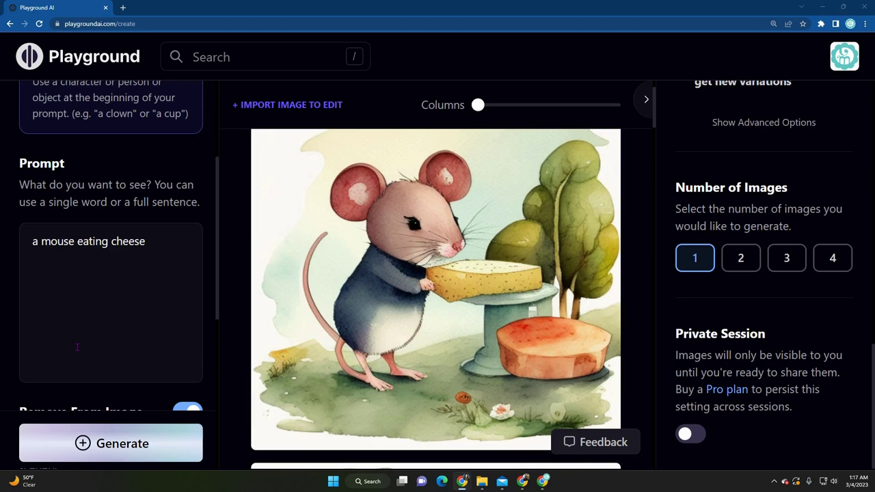
# Reveal the mouse image's expanded prompt: kids story book style, muted colors, watercolor style.
pyautogui.moveTo(352, 347)
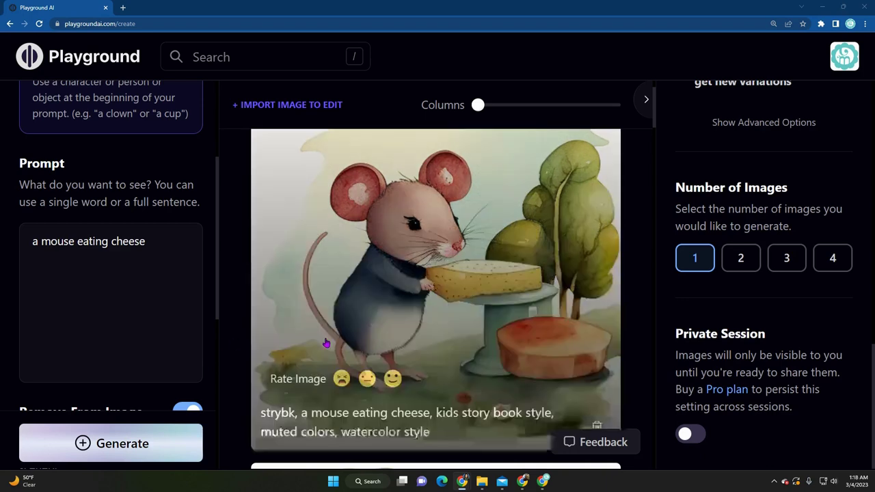